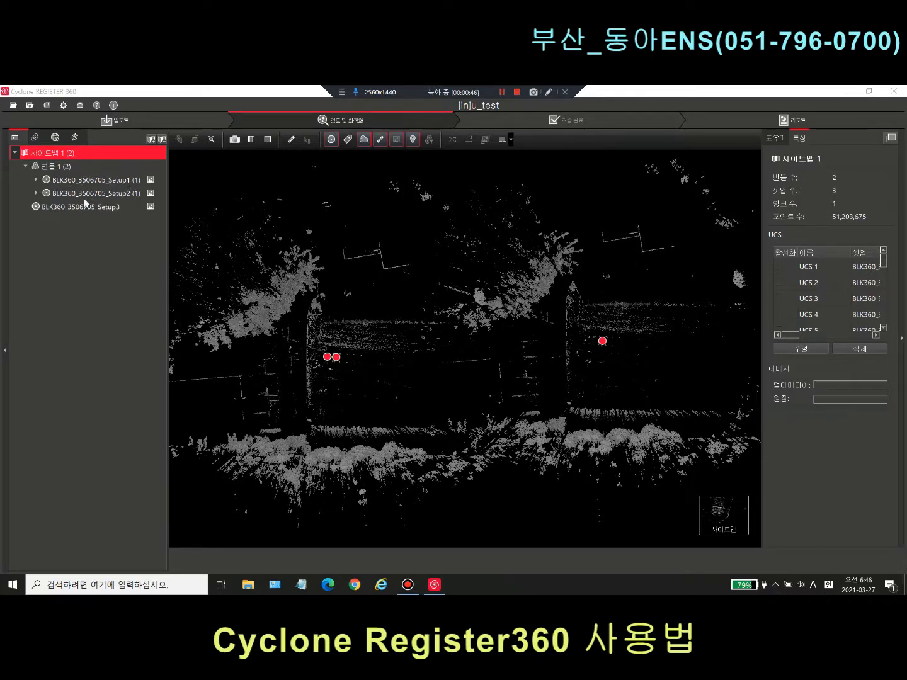
# - Move the linked Setup1 and Setup2 bundle onto Setup3 in the site map
pyautogui.scroll(3, 328, 357)
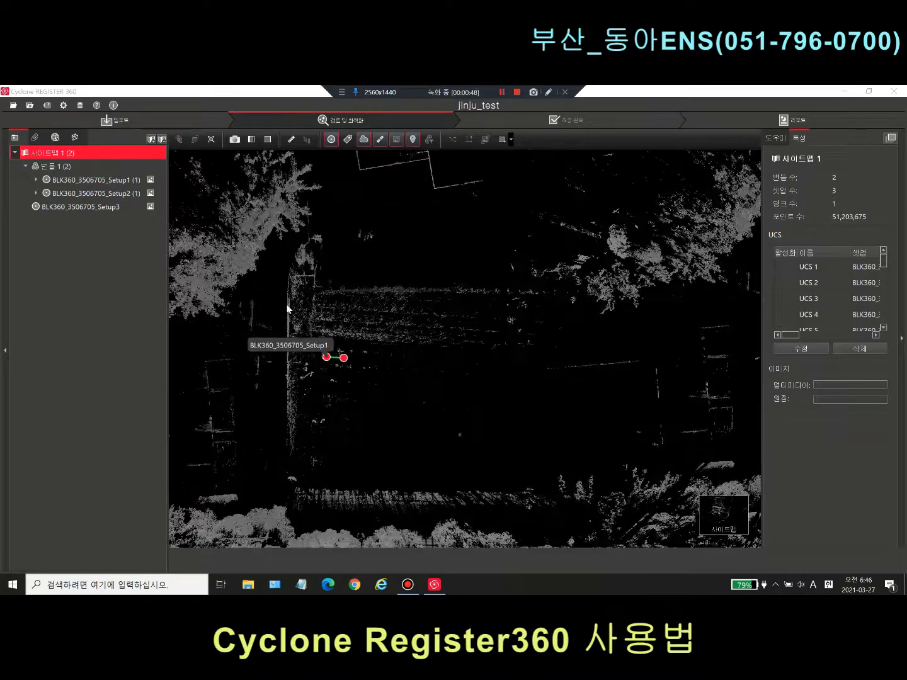
pyautogui.click(326, 357)
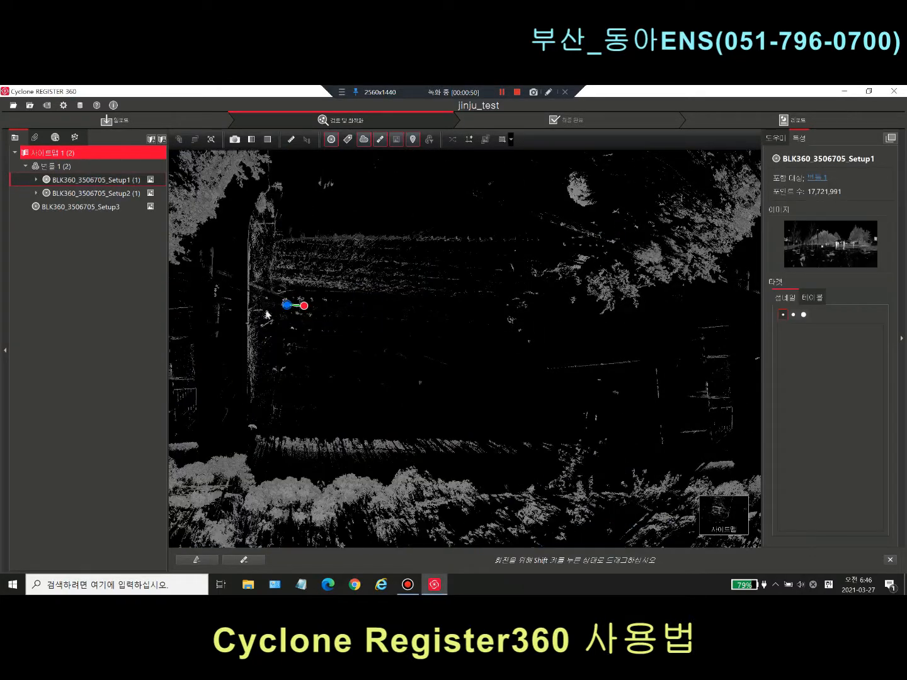
pyautogui.scroll(-2, 298, 340)
pyautogui.scroll(-2, 298, 343)
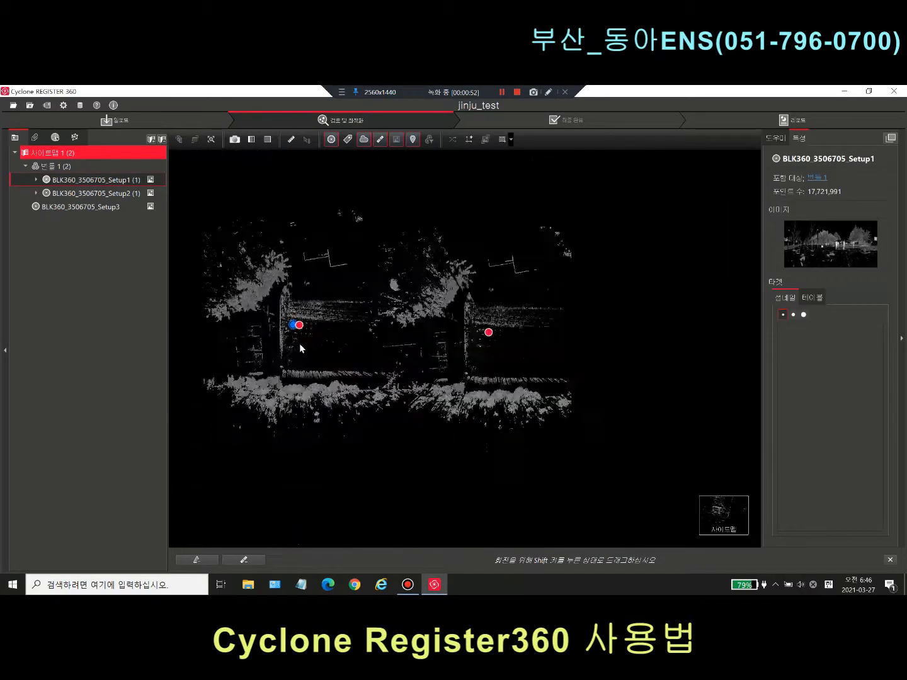
pyautogui.scroll(-1, 308, 359)
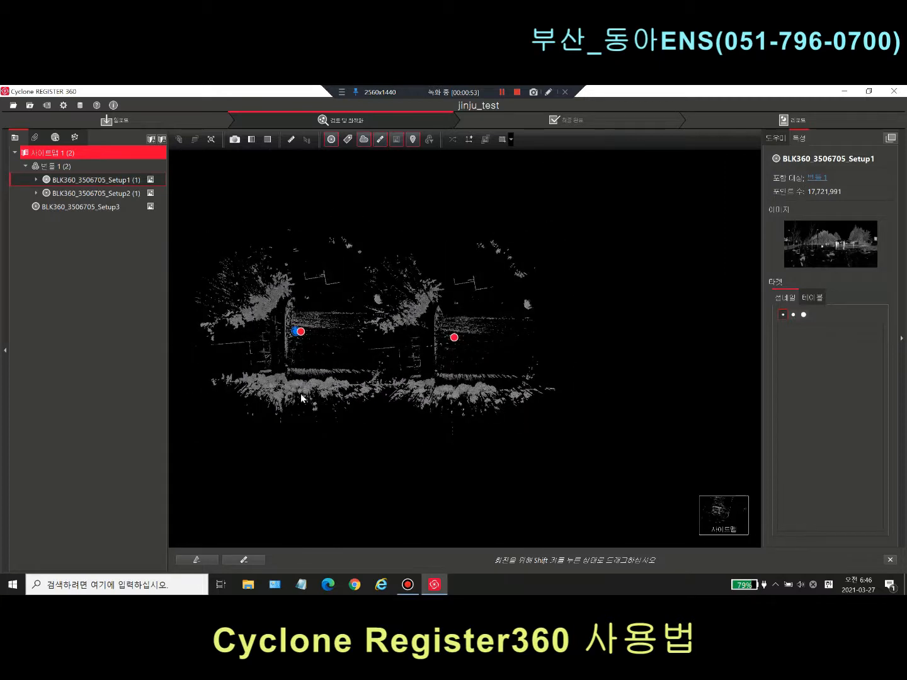
pyautogui.click(455, 338)
pyautogui.moveTo(457, 337); pyautogui.dragTo(457, 338)
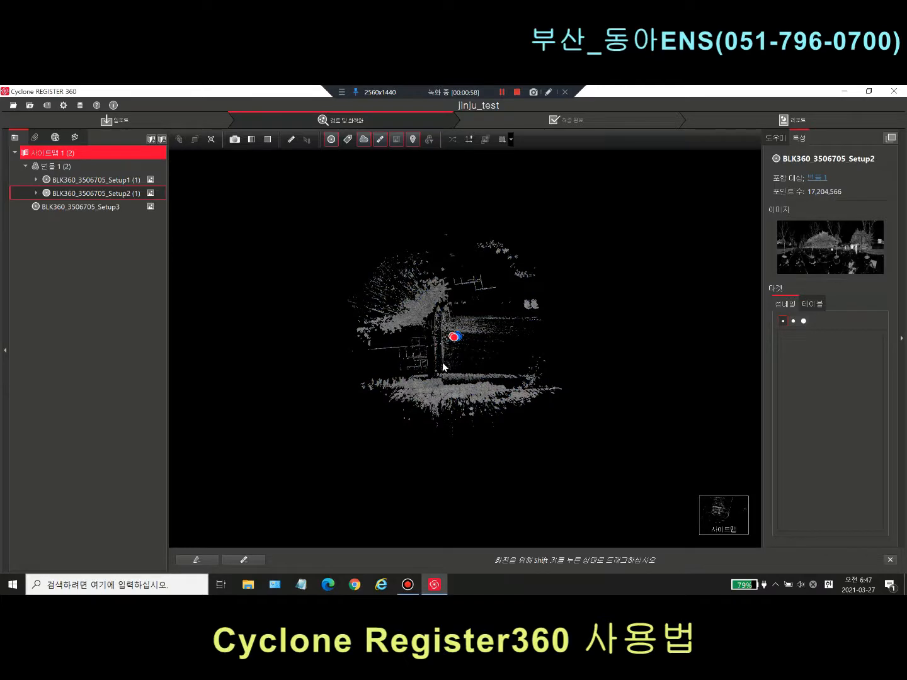
pyautogui.scroll(4, 444, 362)
pyautogui.scroll(-5, 462, 335)
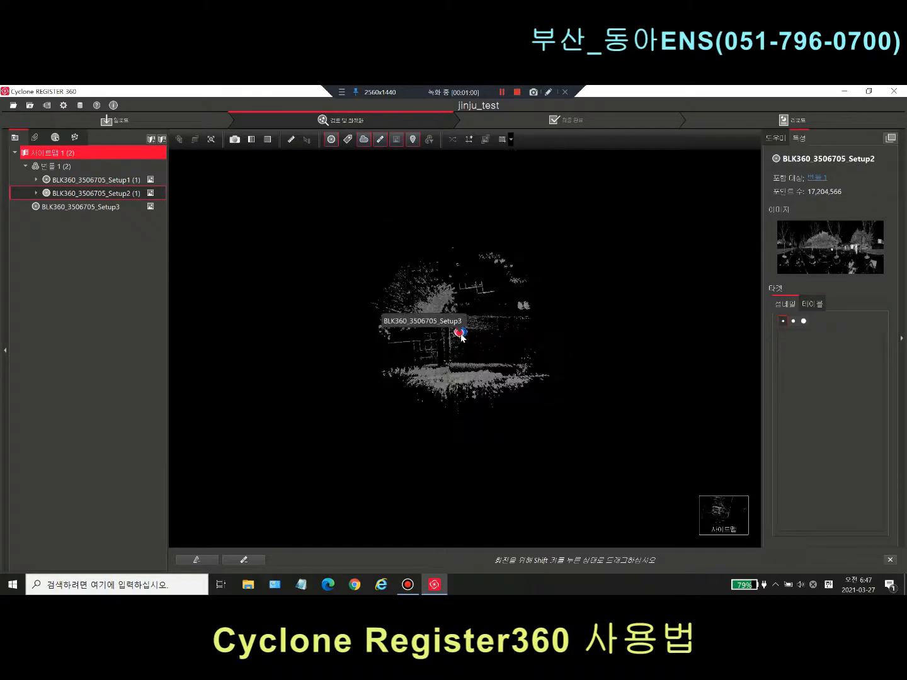
# - Separate Setup3 from the linked bundle and reposition both groups side by side, with Setup3 on the bundle's left
pyautogui.moveTo(461, 337)
pyautogui.mouseDown()
pyautogui.moveTo(248, 297)
pyautogui.moveTo(260, 296)
pyautogui.mouseUp()
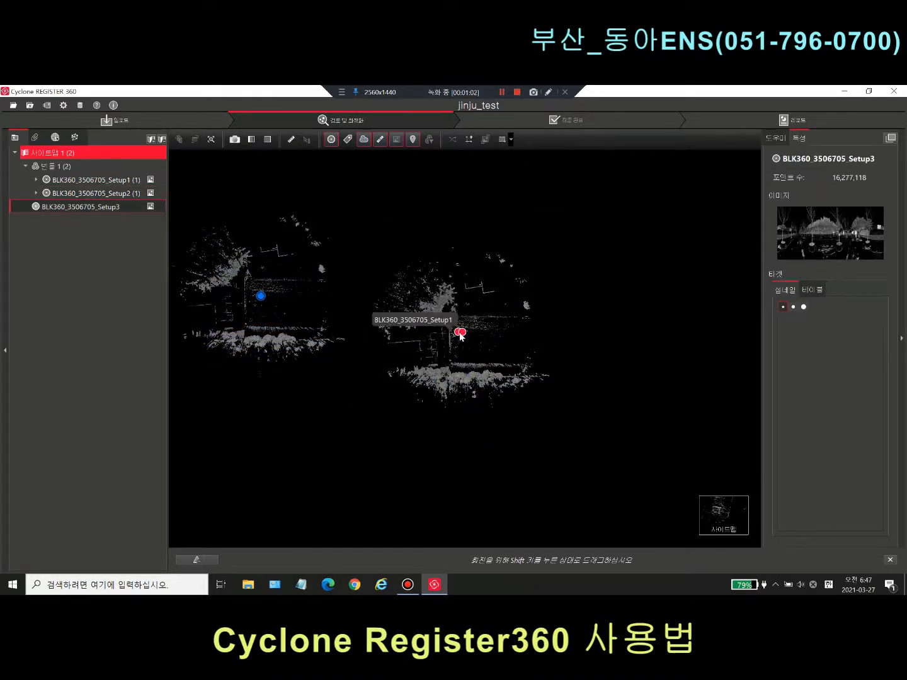
pyautogui.moveTo(460, 337); pyautogui.dragTo(622, 233)
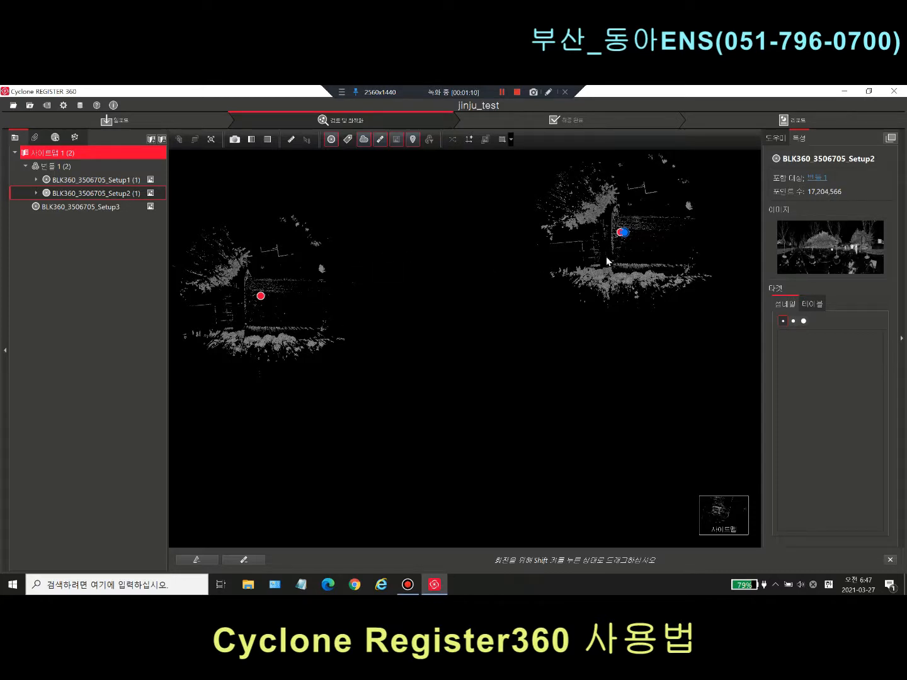
pyautogui.moveTo(621, 233); pyautogui.dragTo(356, 325)
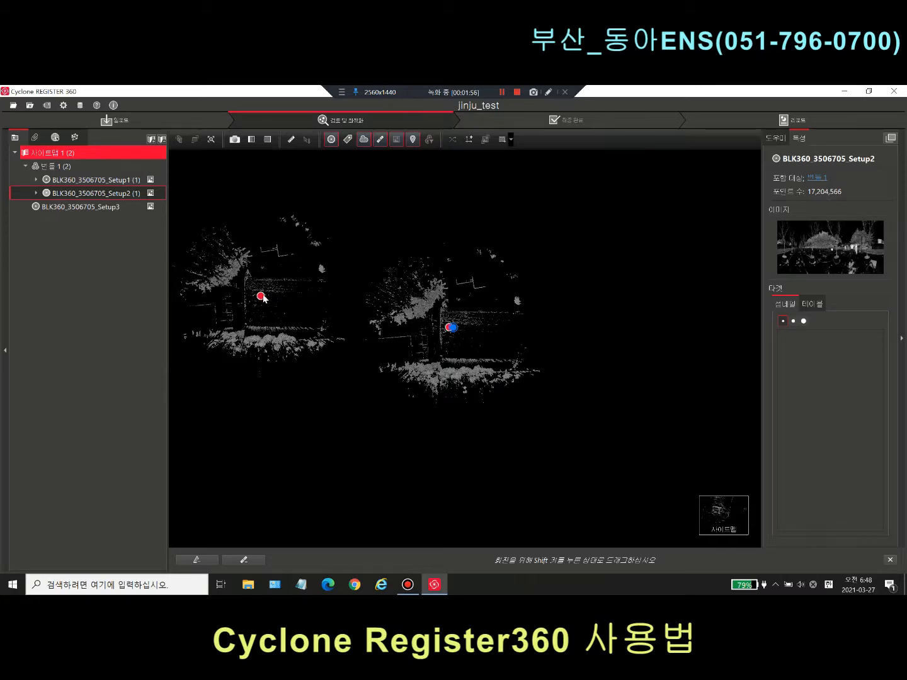
pyautogui.moveTo(259, 294); pyautogui.dragTo(313, 325)
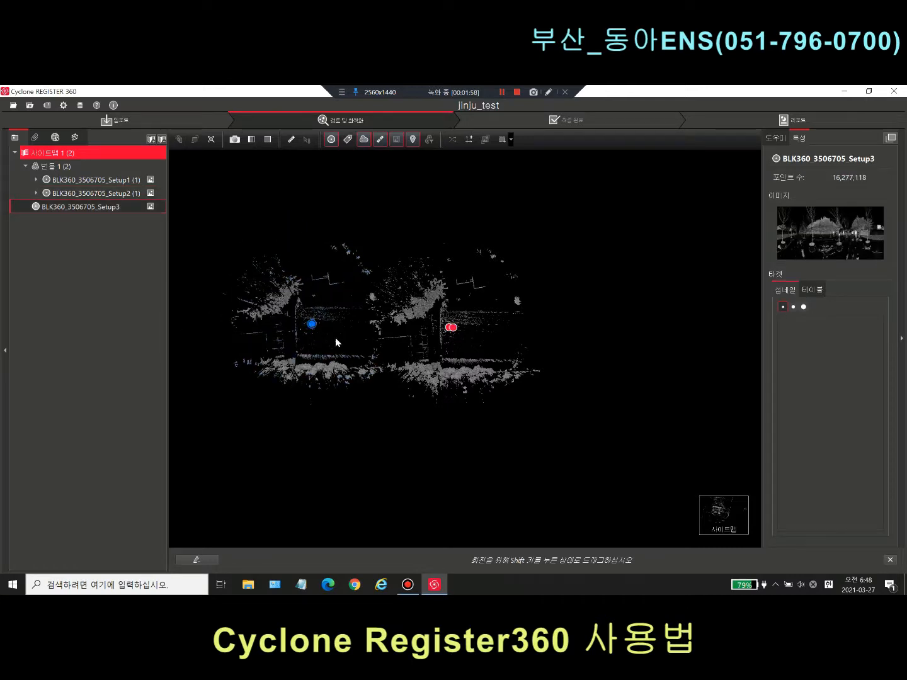
# - Move Setup3 to the right side of the linked Setup1 and Setup2 bundle, leaving the point clouds apart
pyautogui.scroll(2, 335, 338)
pyautogui.scroll(2, 285, 318)
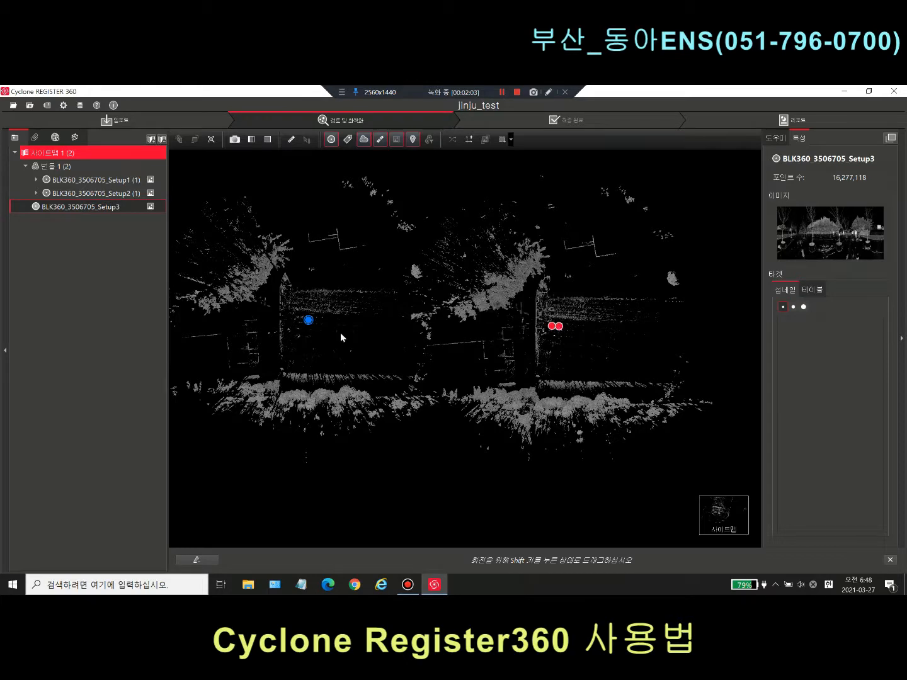
pyautogui.moveTo(310, 320); pyautogui.dragTo(671, 335)
pyautogui.moveTo(374, 296); pyautogui.dragTo(364, 353)
pyautogui.scroll(1, 370, 355)
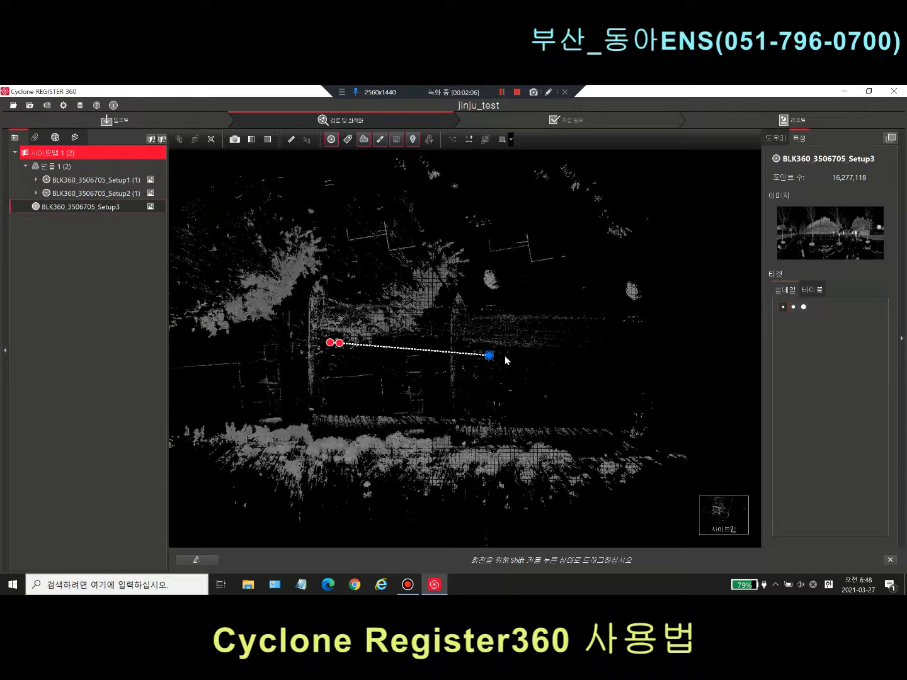
pyautogui.moveTo(488, 356); pyautogui.dragTo(694, 323)
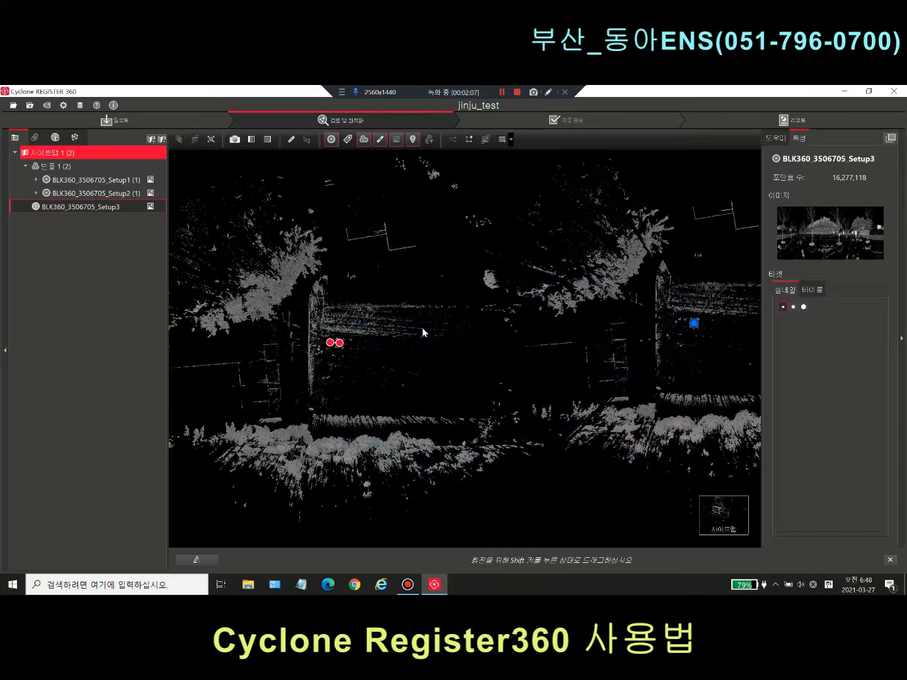
# - Select Setup2 and Setup3 together and open them in Visual Alignment
pyautogui.click(339, 344)
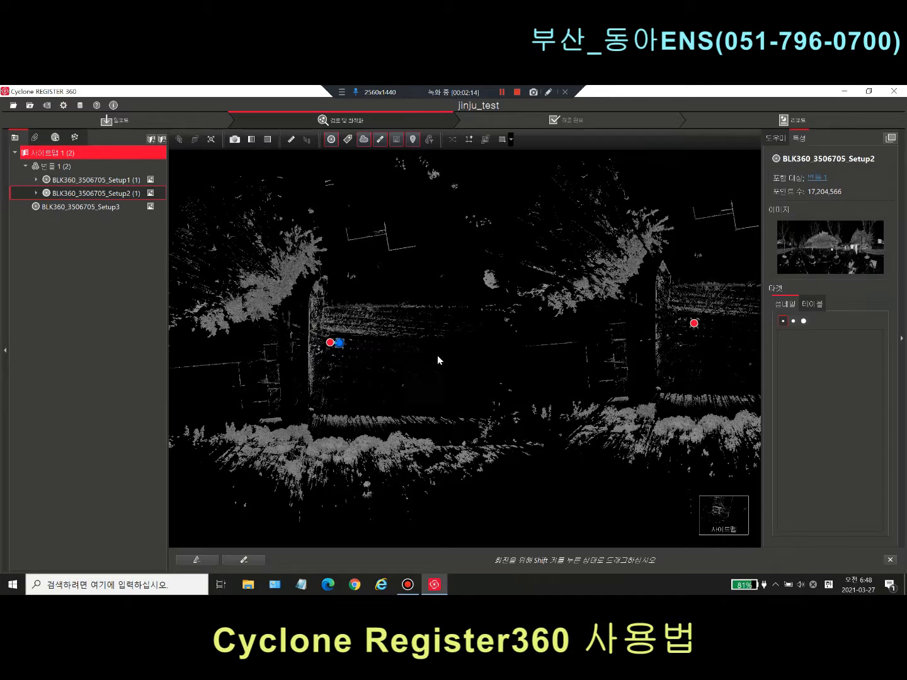
pyautogui.click(694, 324)
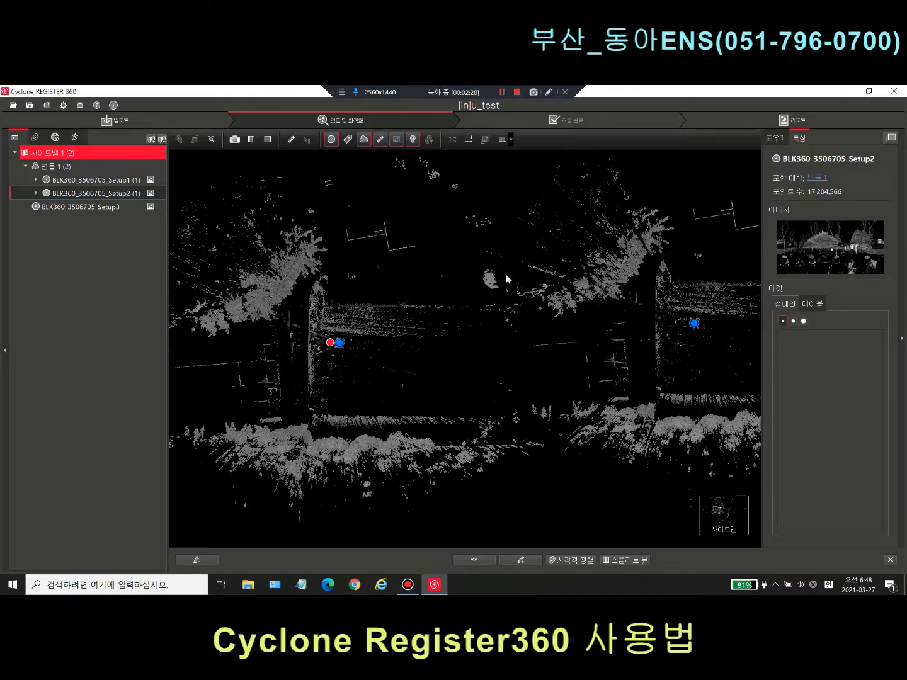
pyautogui.click(574, 564)
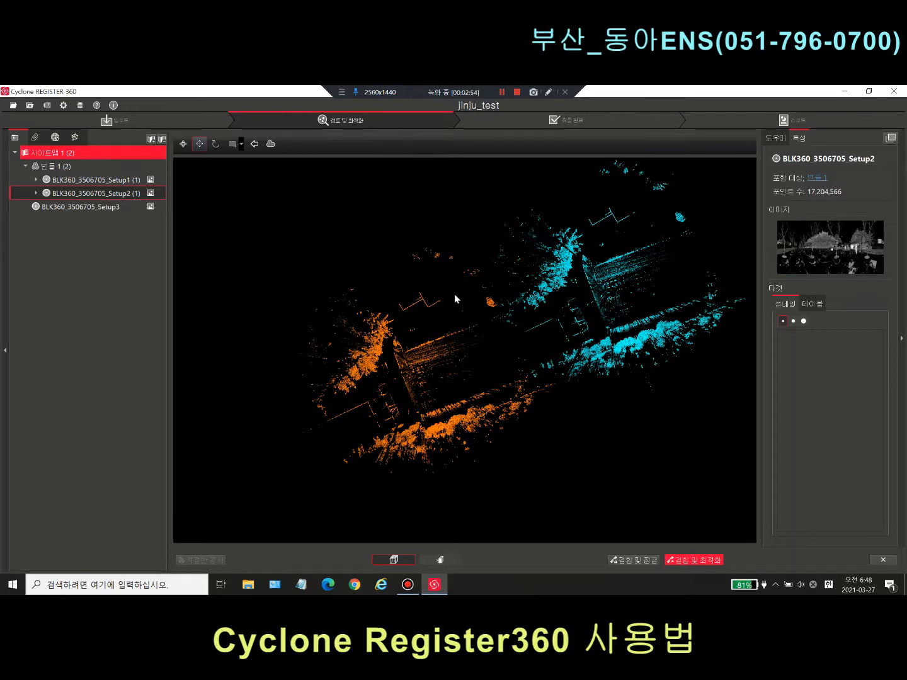
# - Move the cyan scan onto the orange scan in plan view, matching the stepped building outline
pyautogui.moveTo(530, 318); pyautogui.dragTo(400, 375)
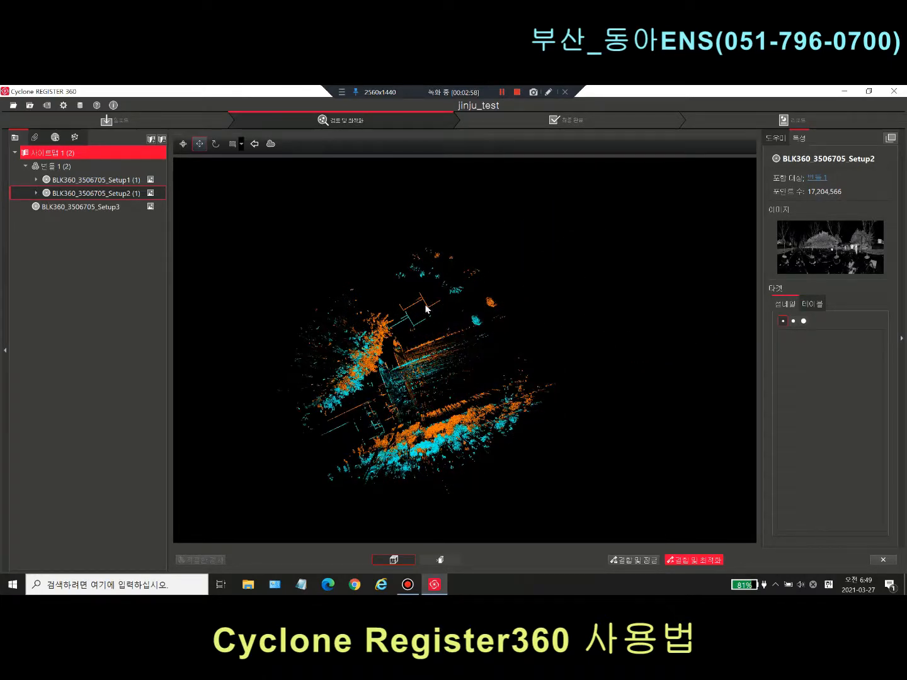
pyautogui.scroll(6, 419, 307)
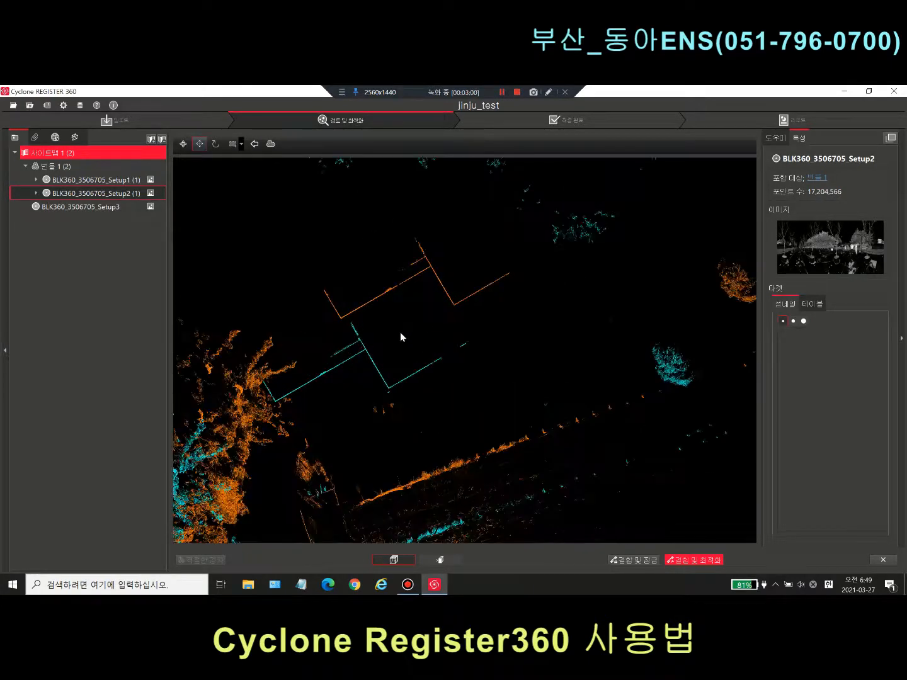
pyautogui.moveTo(401, 337); pyautogui.dragTo(445, 281)
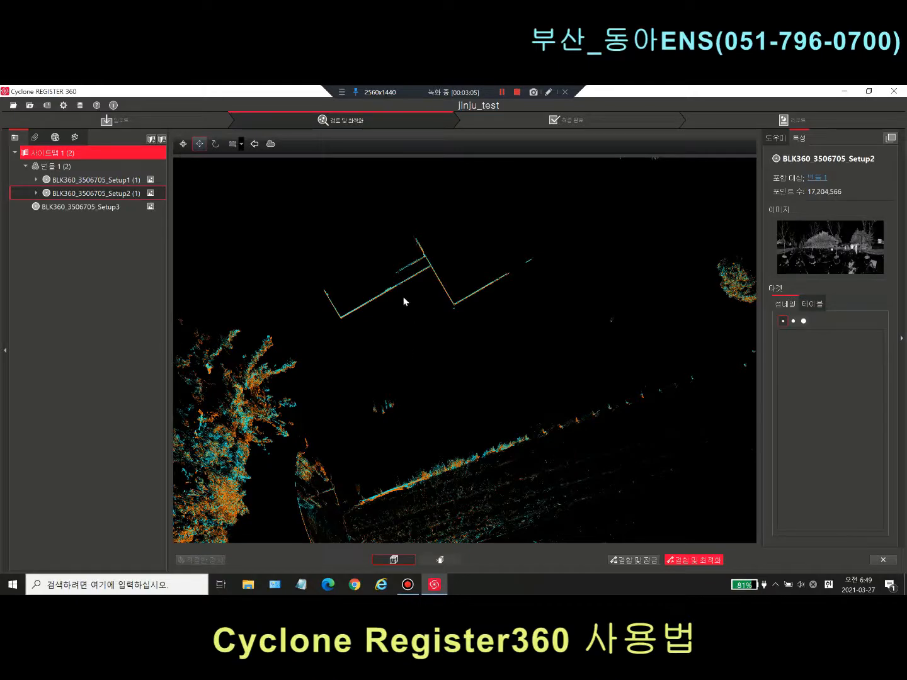
# - Examine how closely the cyan and orange scans overlap at the building outlines, small structures and trees in plan view
pyautogui.scroll(8, 405, 302)
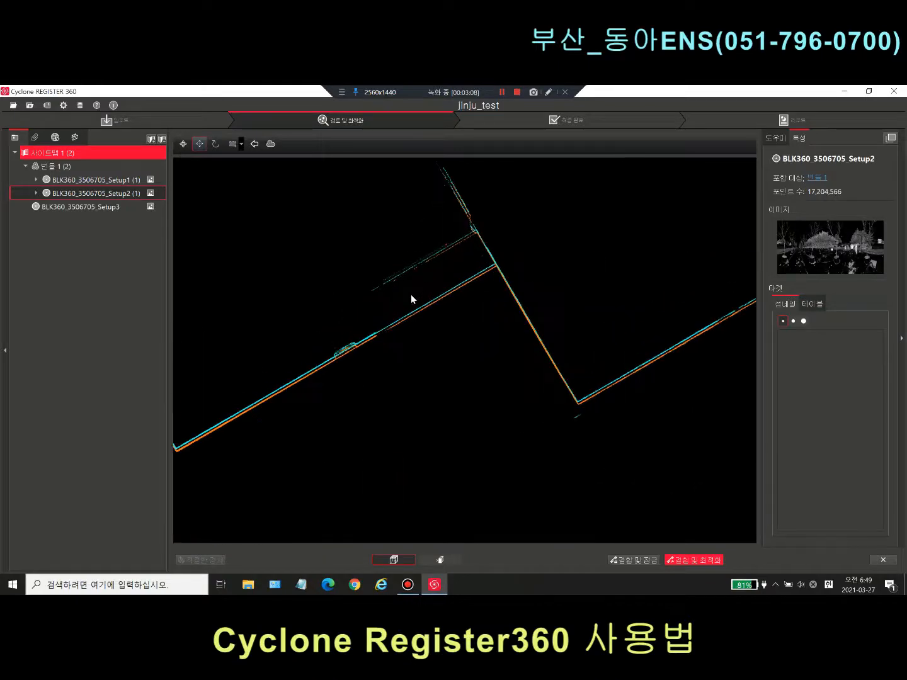
pyautogui.scroll(2, 411, 296)
pyautogui.scroll(-8, 452, 297)
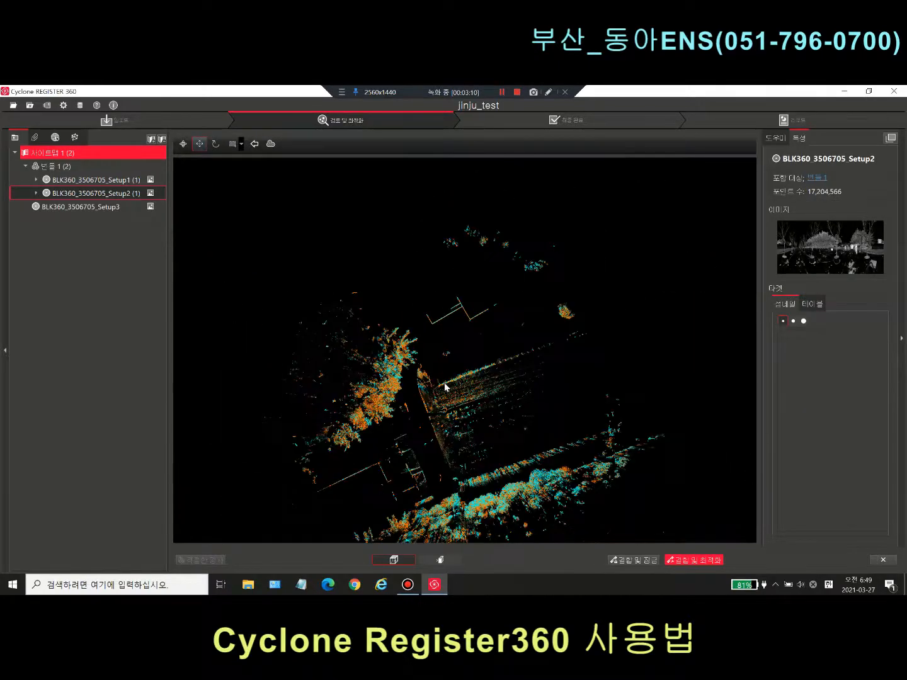
pyautogui.scroll(6, 451, 315)
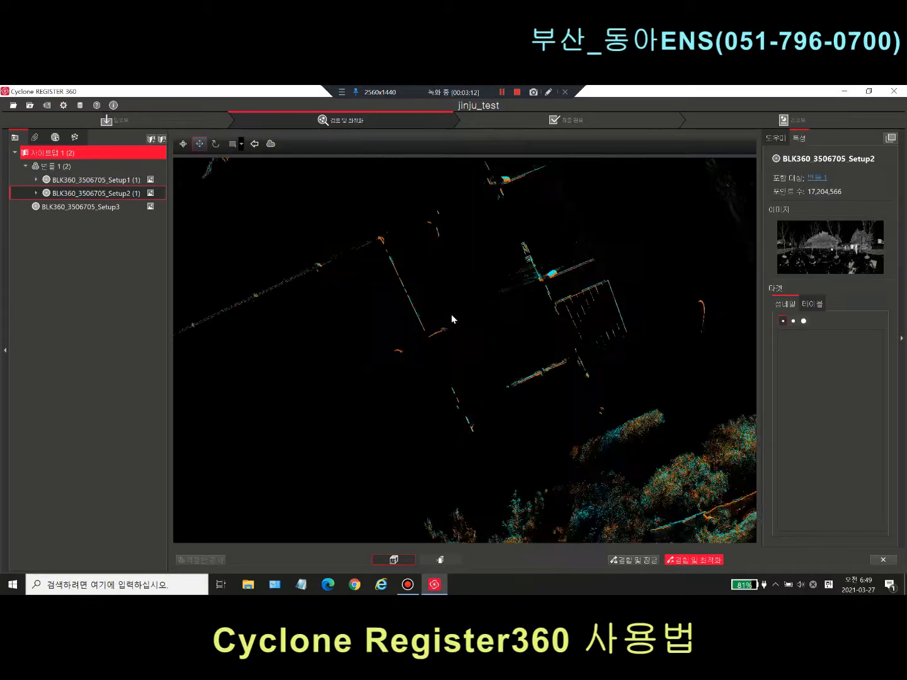
pyautogui.scroll(7, 540, 271)
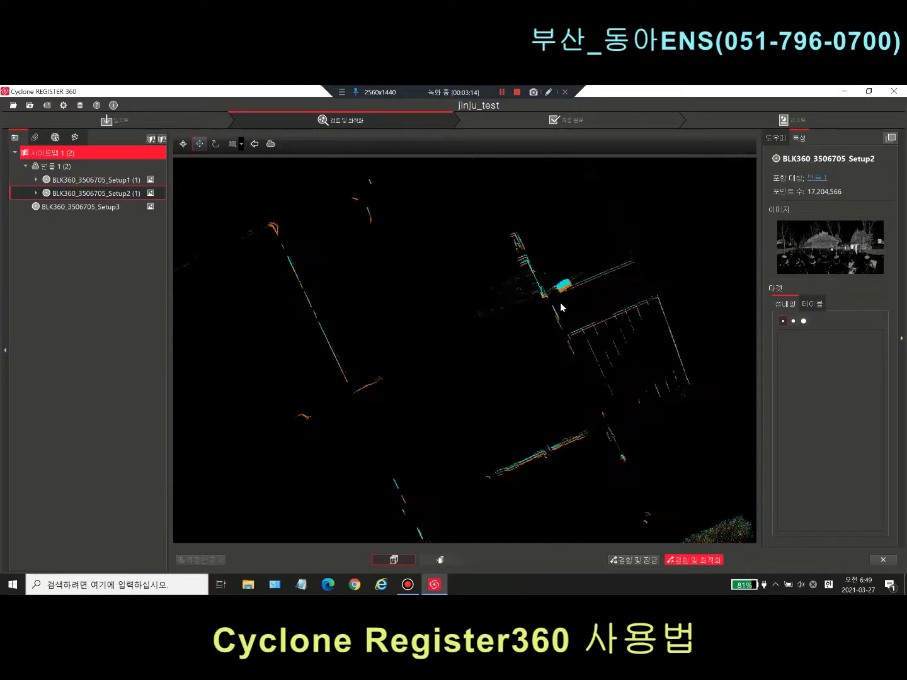
pyautogui.scroll(-8, 572, 282)
pyautogui.moveTo(563, 281); pyautogui.dragTo(553, 460)
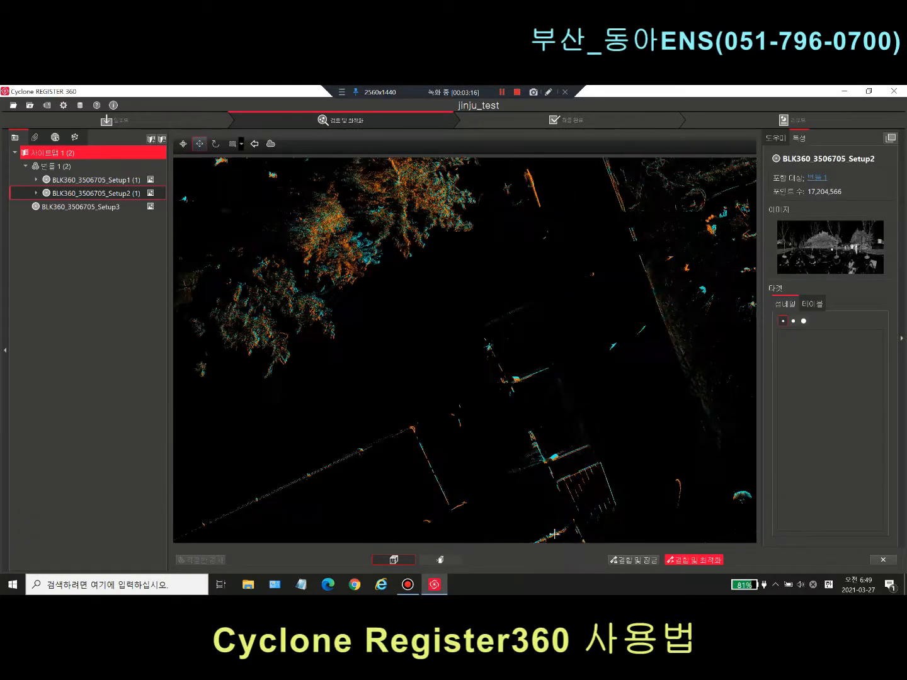
pyautogui.moveTo(598, 217); pyautogui.dragTo(458, 468)
pyautogui.moveTo(622, 255); pyautogui.dragTo(575, 293)
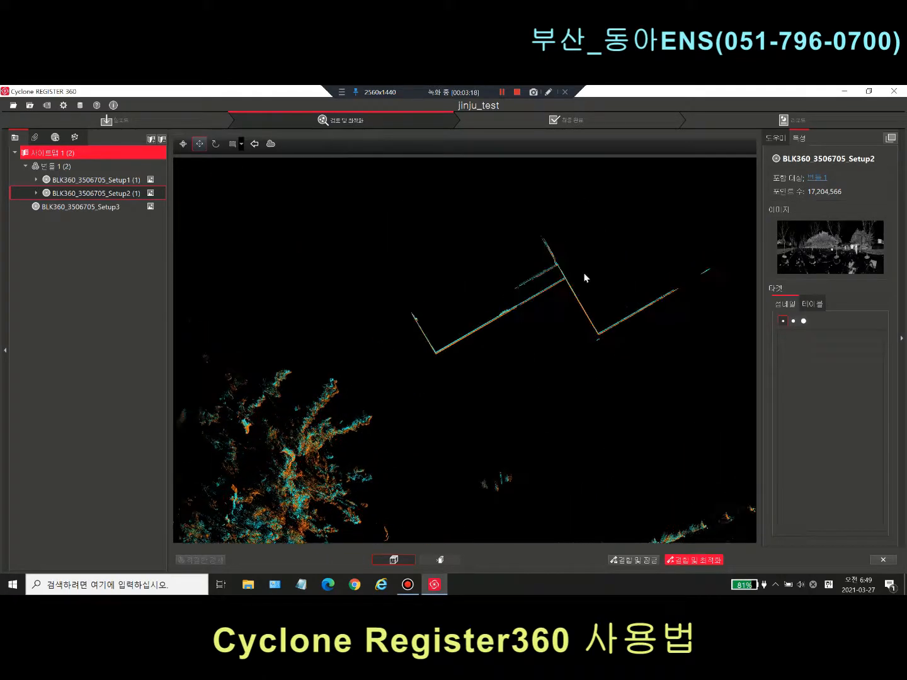
# - Fine-tune the cyan scan's position so its stepped building outline coincides with the orange one
pyautogui.scroll(4, 583, 273)
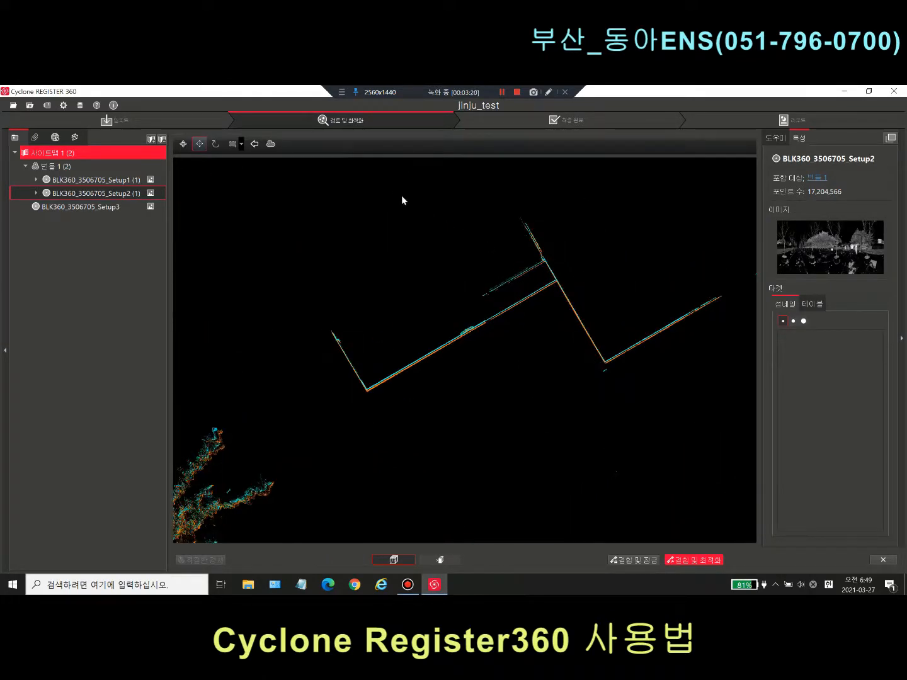
pyautogui.click(199, 146)
pyautogui.scroll(2, 483, 346)
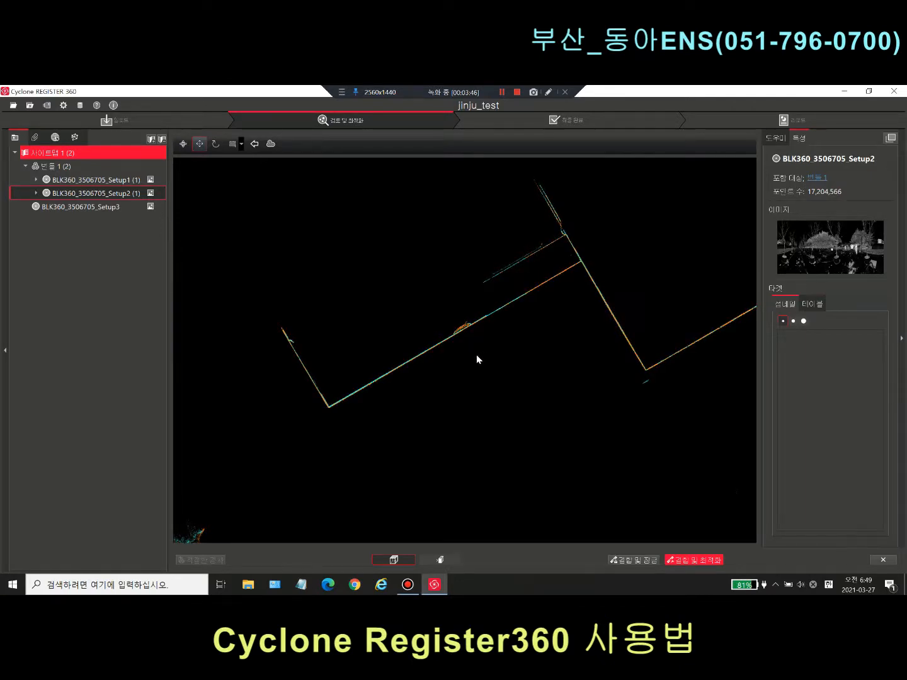
# - Check the whole plan overlay, and switch to the side view to examine the scans' vertical alignment at the building block
pyautogui.scroll(-5, 474, 356)
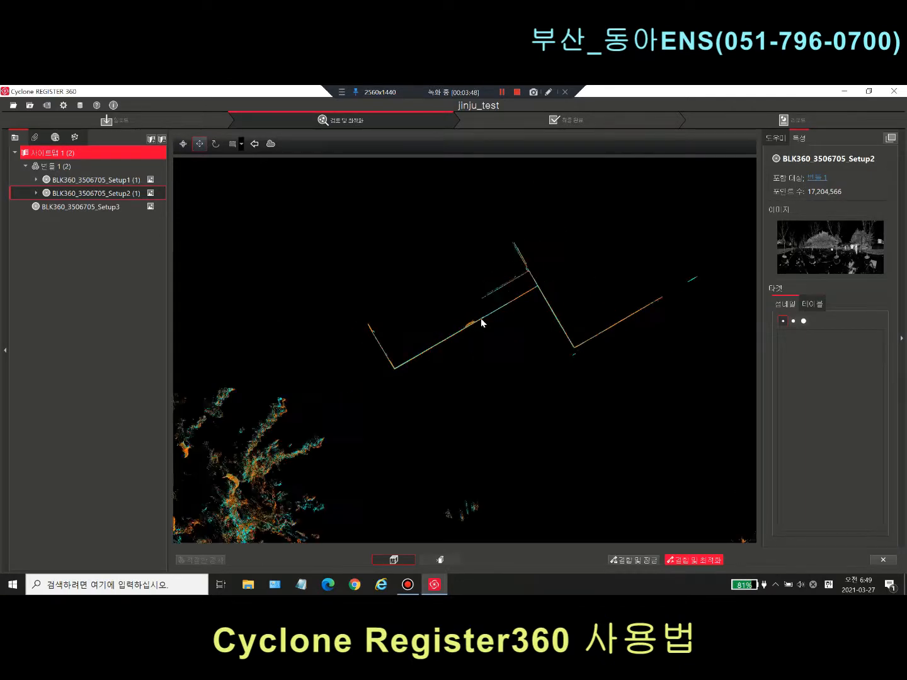
pyautogui.moveTo(469, 442); pyautogui.dragTo(475, 367)
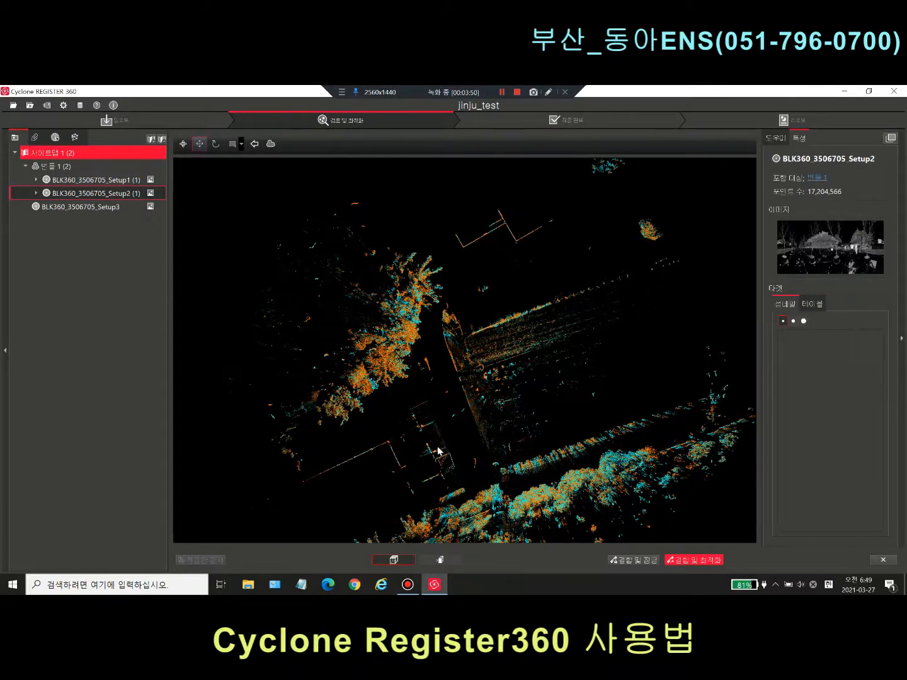
pyautogui.moveTo(442, 443); pyautogui.dragTo(456, 388)
pyautogui.scroll(1, 438, 408)
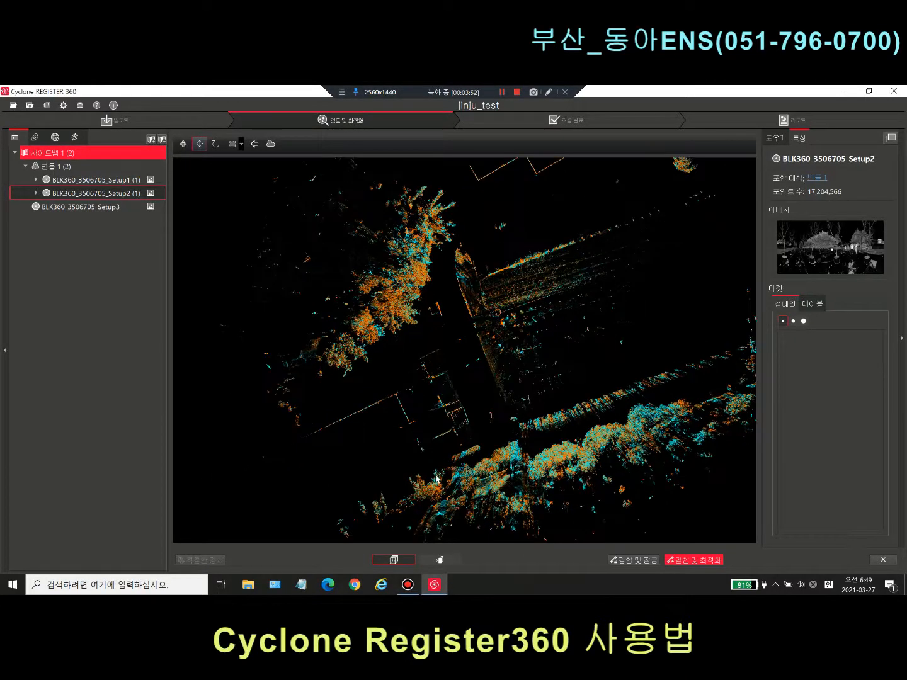
pyautogui.click(424, 560)
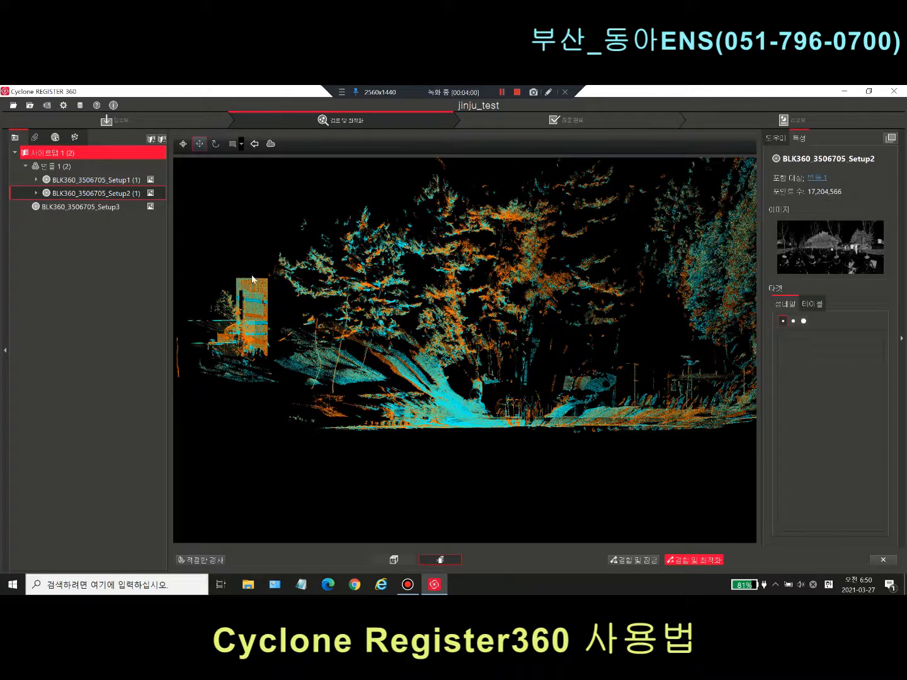
pyautogui.scroll(5, 269, 282)
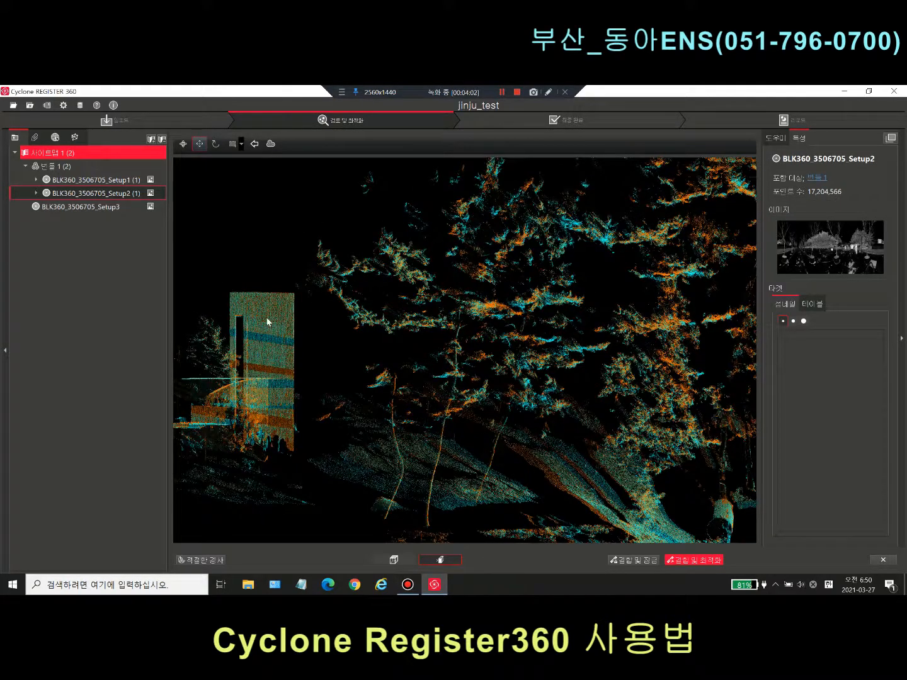
pyautogui.scroll(2, 250, 304)
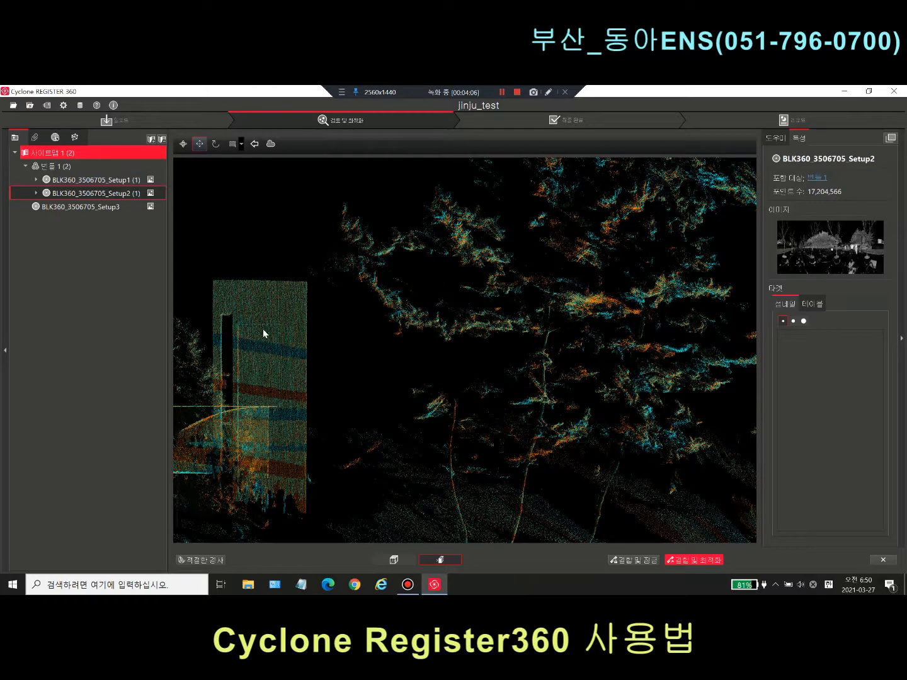
pyautogui.scroll(-3, 289, 291)
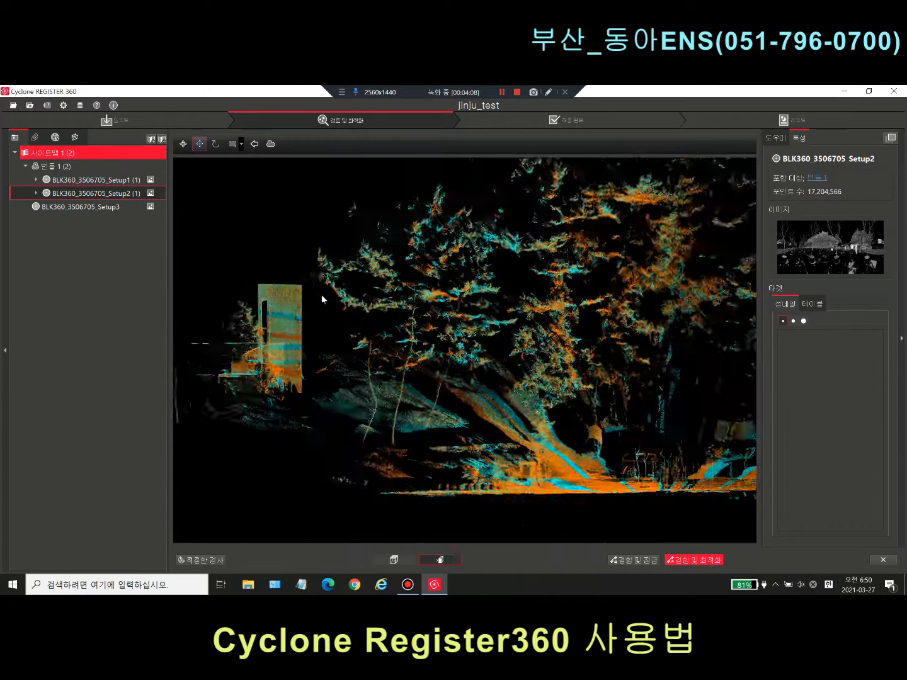
pyautogui.scroll(-2, 520, 422)
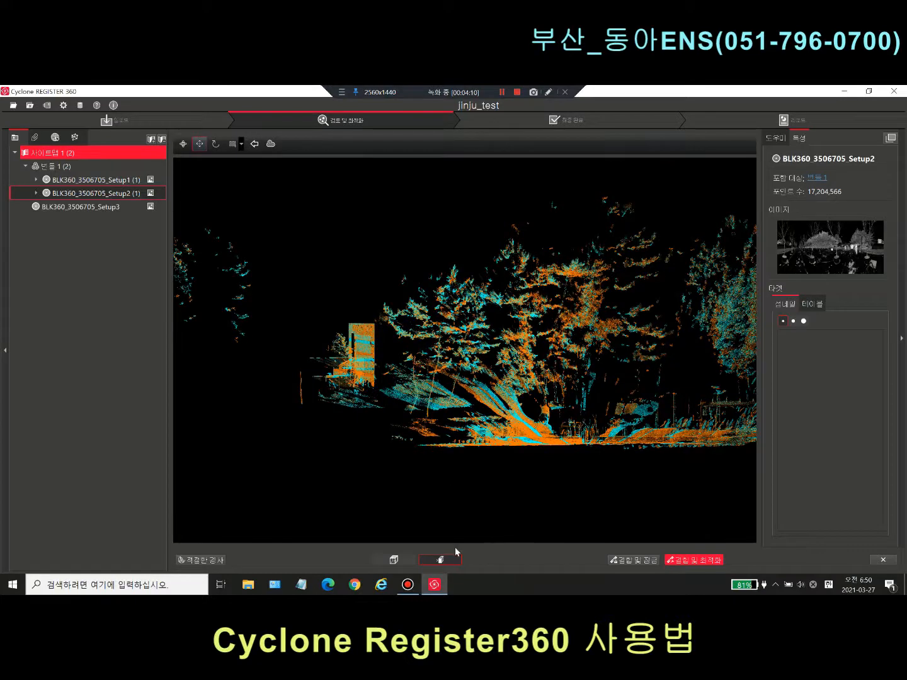
# - Join and optimize the aligned Setup2 and Setup3 scans, accepting the cloud-to-cloud result and the bundle optimization
pyautogui.click(684, 560)
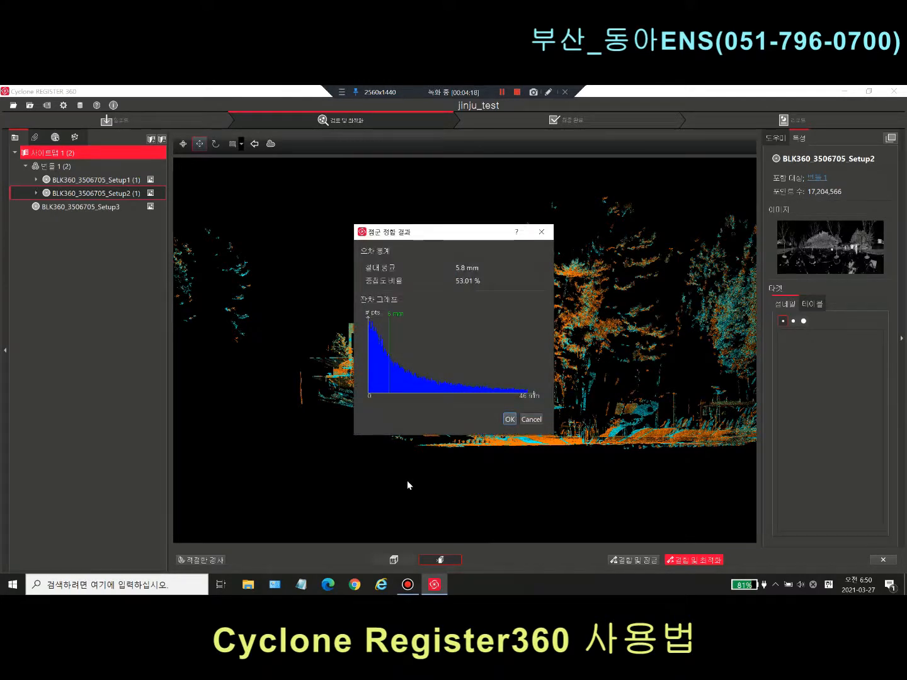
pyautogui.click(509, 419)
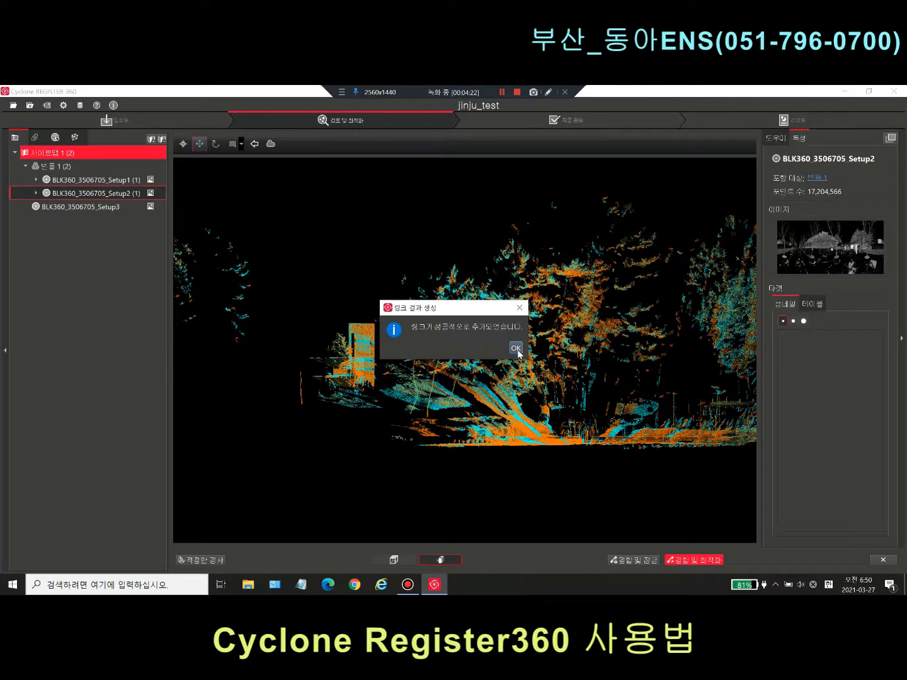
pyautogui.click(516, 350)
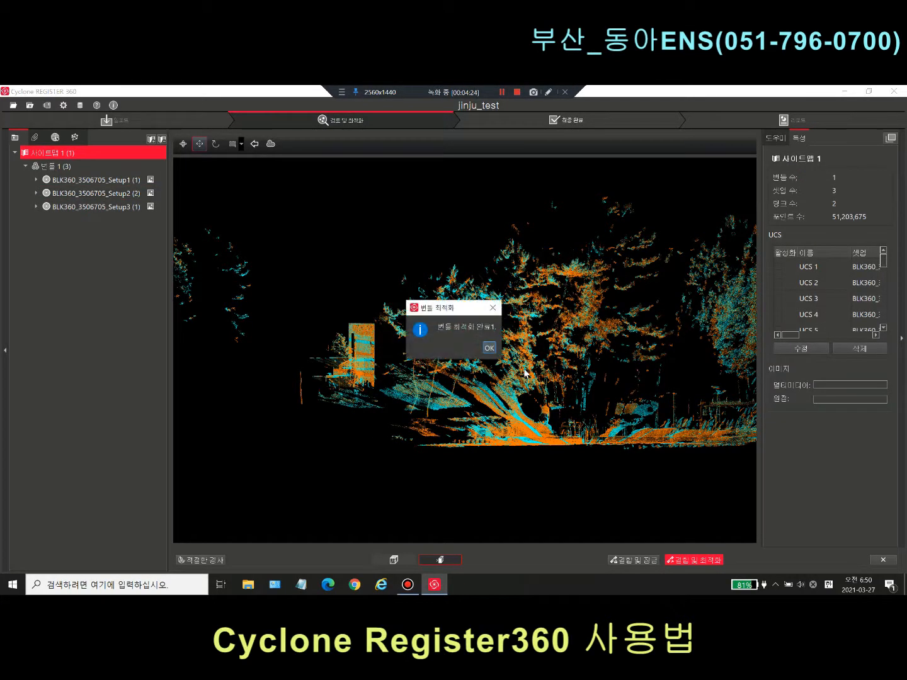
pyautogui.click(489, 347)
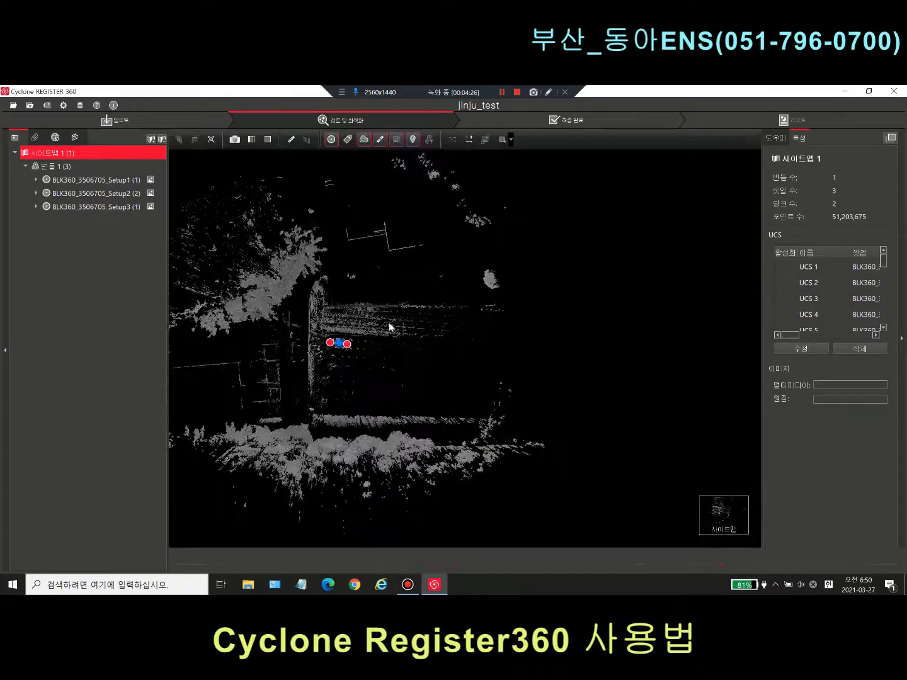
# - Delete the link between Setup2 and Setup3 in the site map so that Setup3 leaves the bundle
pyautogui.scroll(3, 241, 324)
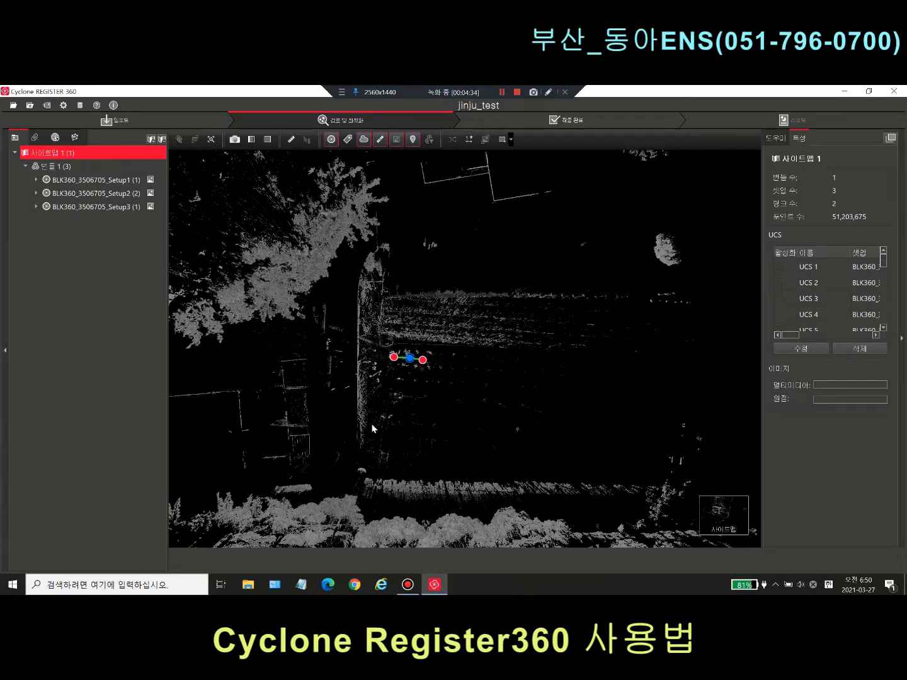
pyautogui.scroll(5, 413, 369)
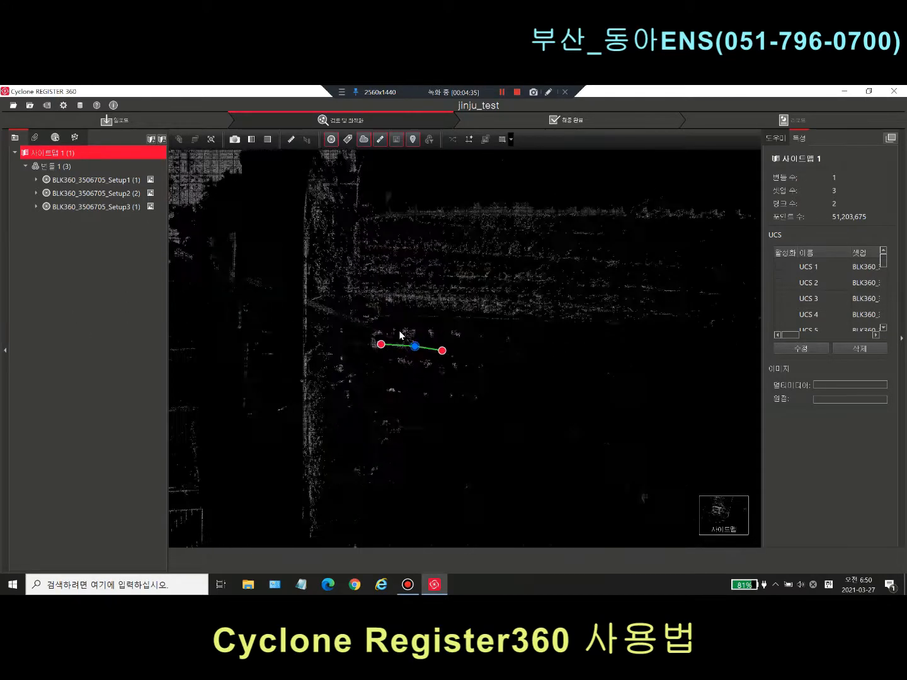
pyautogui.click(399, 345)
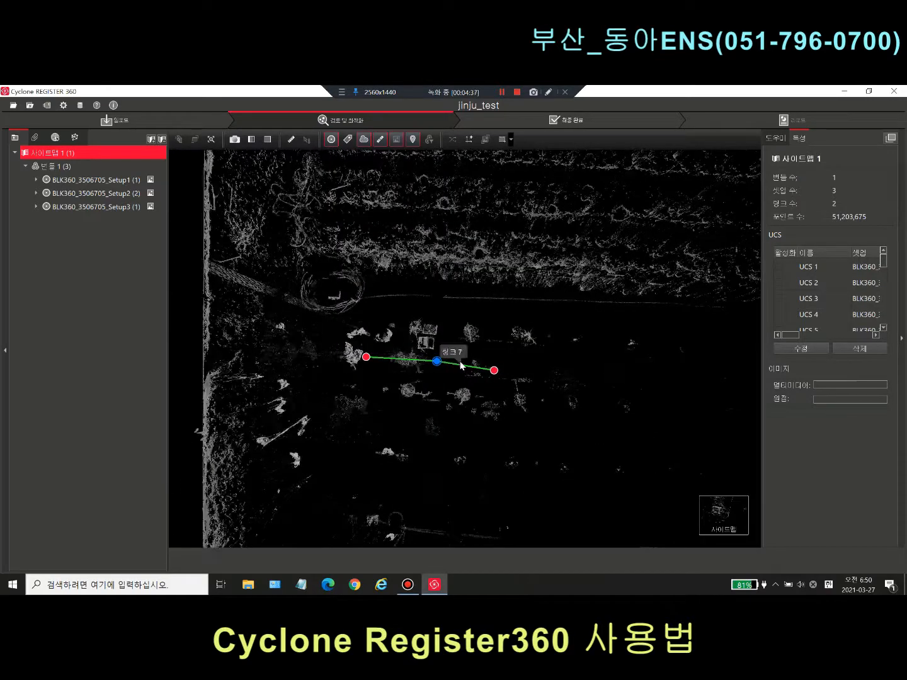
pyautogui.press('Delete')
pyautogui.scroll(-4, 477, 365)
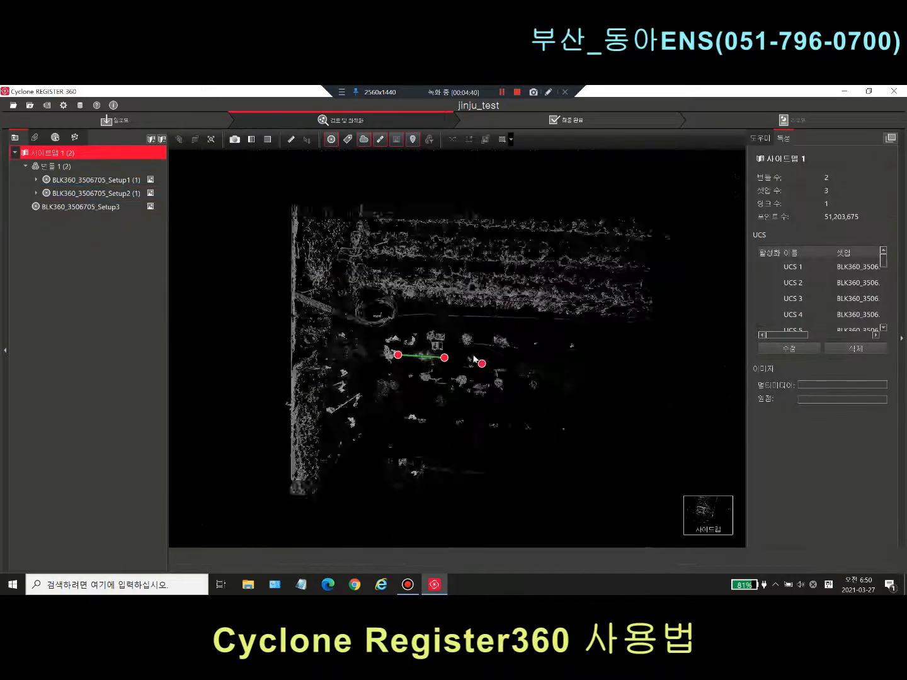
# - Move the Setup3 scan well away from the Setup1 and Setup2 bundle in the site map
pyautogui.click(478, 360)
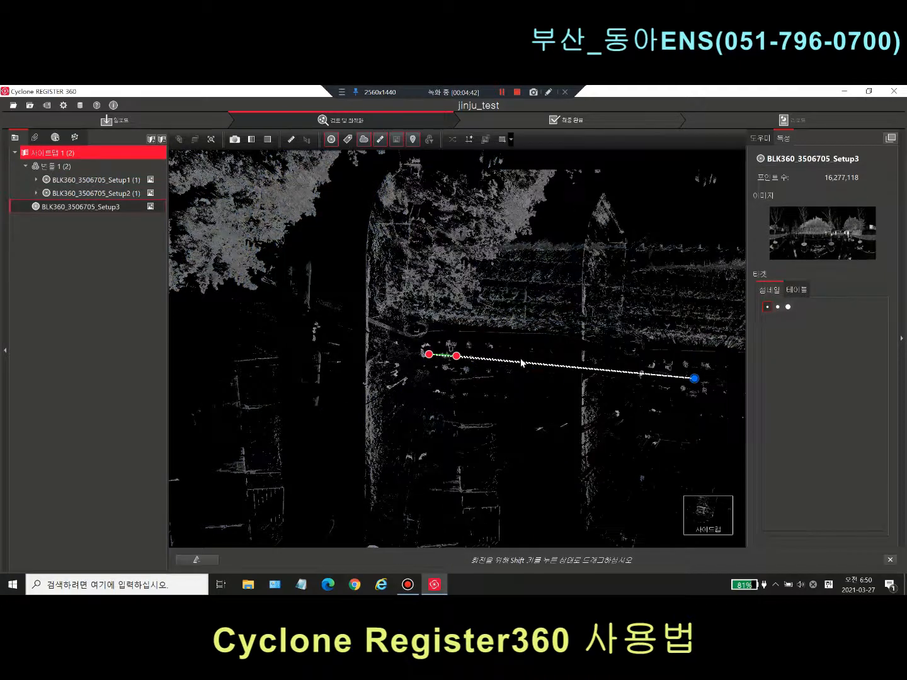
pyautogui.moveTo(661, 378); pyautogui.dragTo(740, 395)
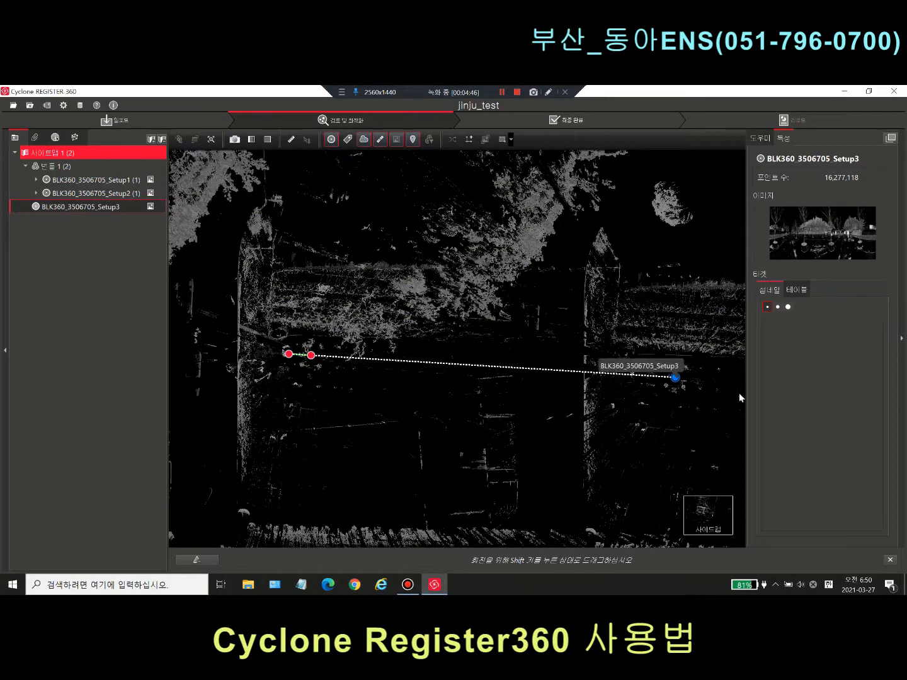
pyautogui.scroll(-4, 544, 362)
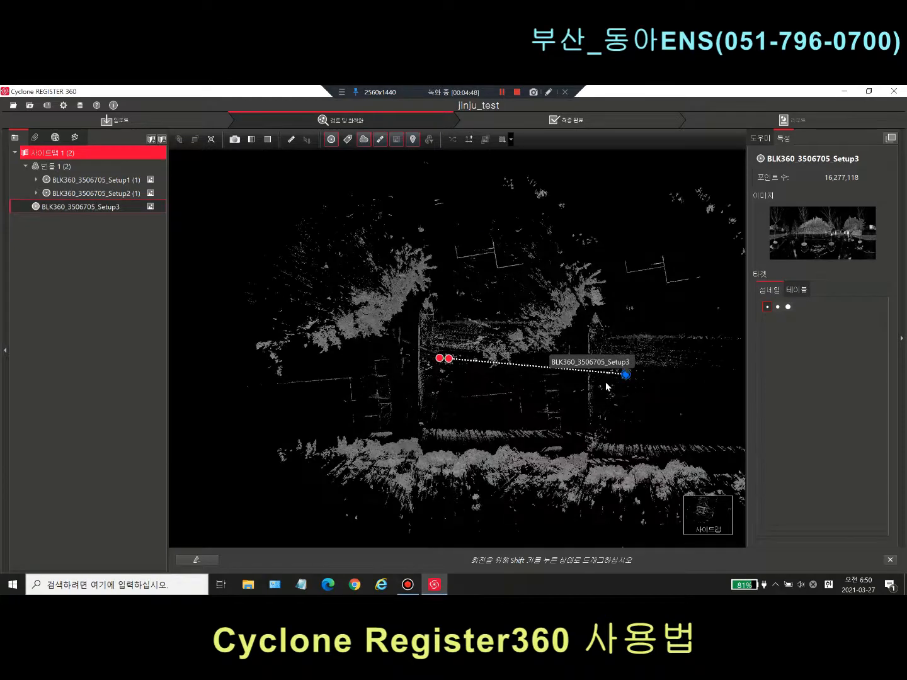
pyautogui.moveTo(605, 382); pyautogui.dragTo(683, 388)
pyautogui.scroll(-2, 435, 351)
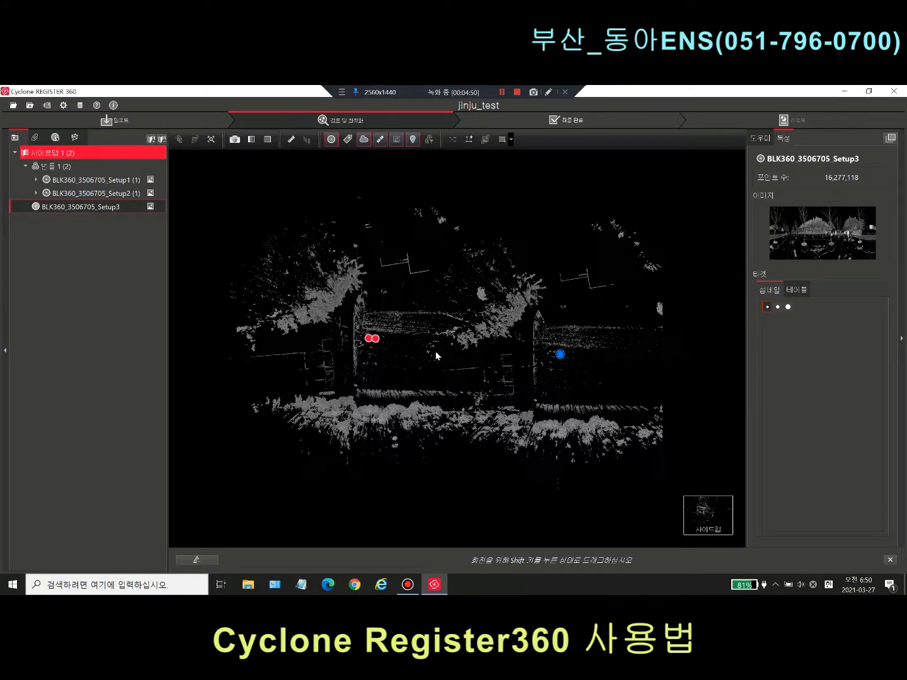
# - Select the Setup2 and Setup3 scans in the site map and start their visual alignment
pyautogui.click(376, 338)
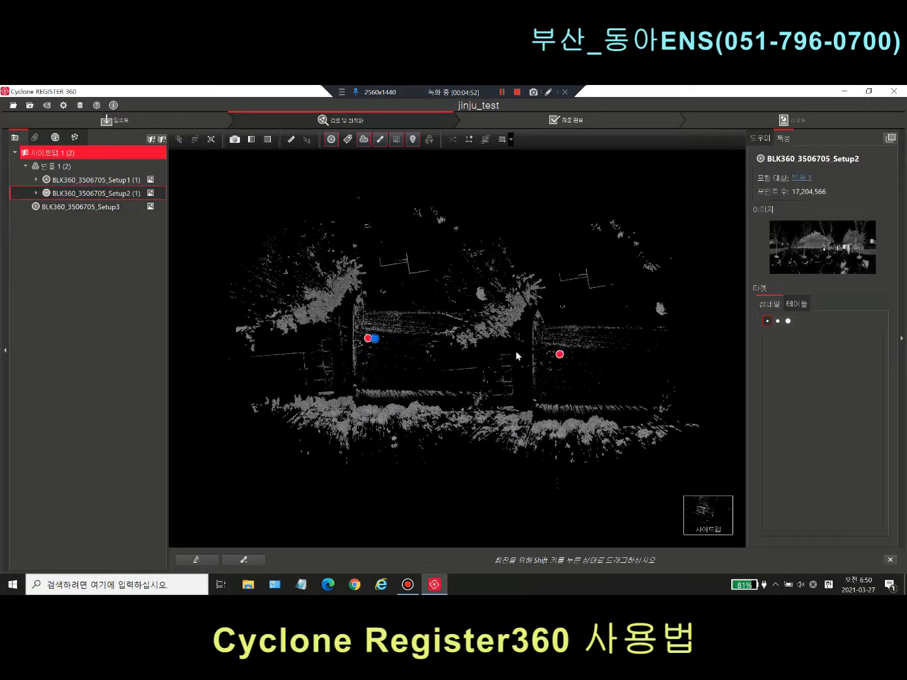
pyautogui.keyDown('ctrl'); pyautogui.click(558, 356); pyautogui.keyUp('ctrl')
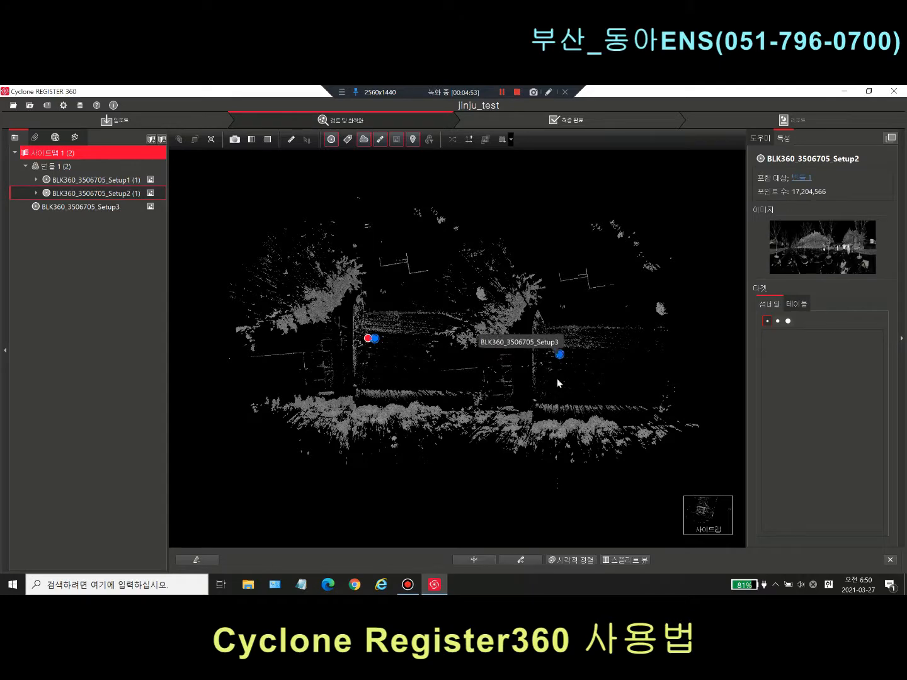
pyautogui.click(567, 560)
pyautogui.scroll(-1, 461, 291)
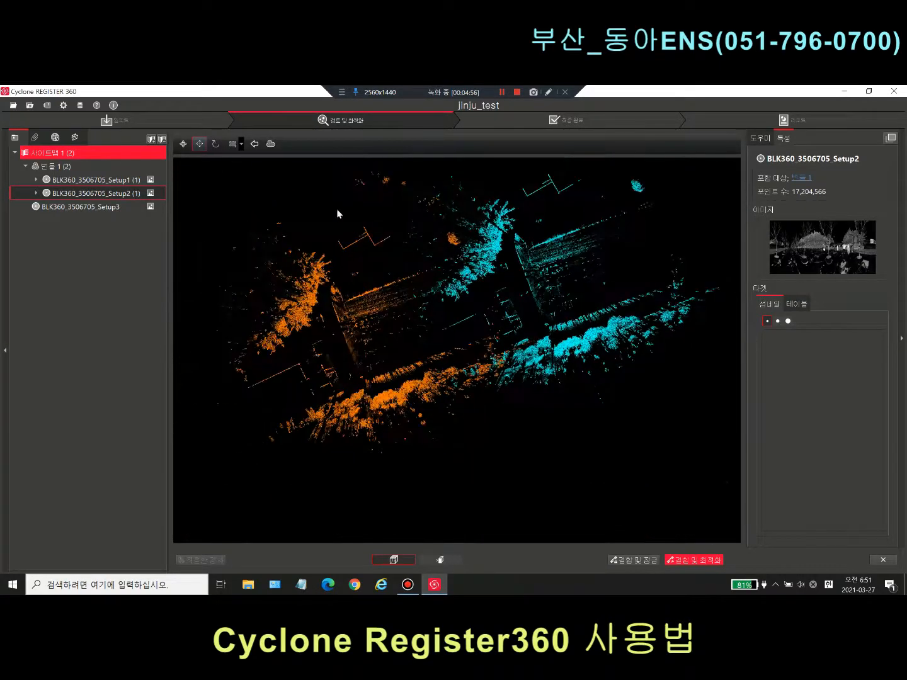
# - Rotate the cyan scan clockwise in plan view and move it across onto the orange scan
pyautogui.click(216, 144)
pyautogui.moveTo(553, 411); pyautogui.dragTo(391, 314)
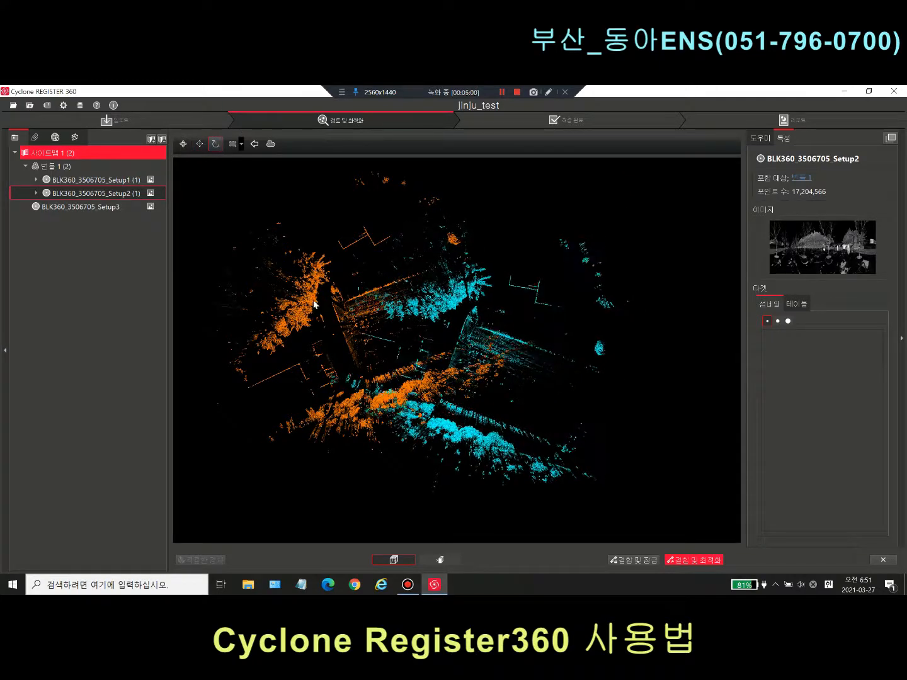
pyautogui.click(199, 144)
pyautogui.moveTo(413, 345); pyautogui.dragTo(290, 302)
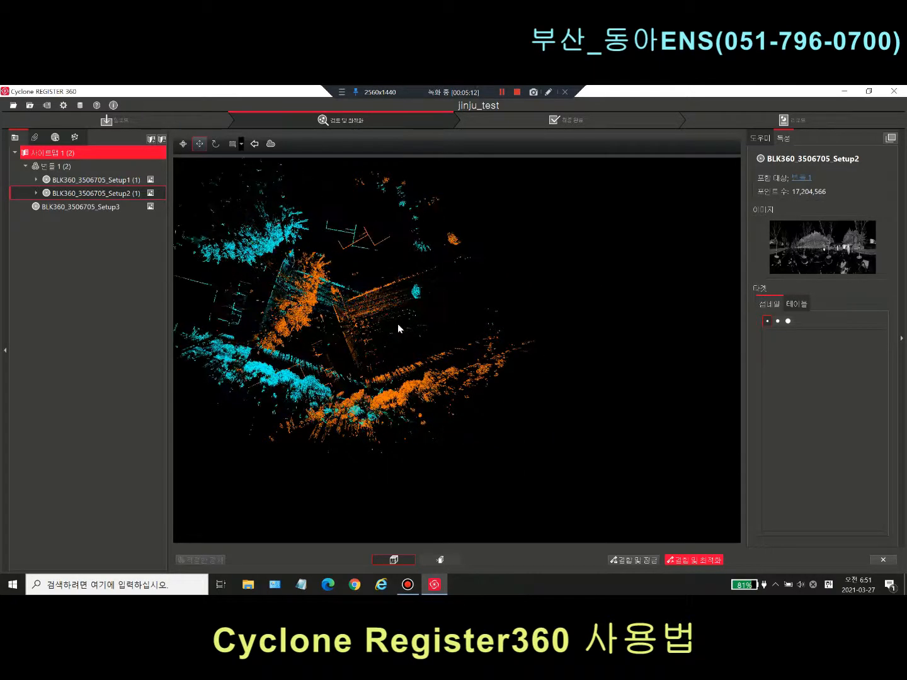
# - Move the cyan scan so one corner of its stepped building outline meets the matching orange corner
pyautogui.moveTo(433, 329)
pyautogui.mouseDown(button='right')
pyautogui.moveTo(602, 416)
pyautogui.moveTo(425, 340)
pyautogui.mouseUp(button='right')
pyautogui.scroll(1, 592, 372)
pyautogui.scroll(4, 592, 364)
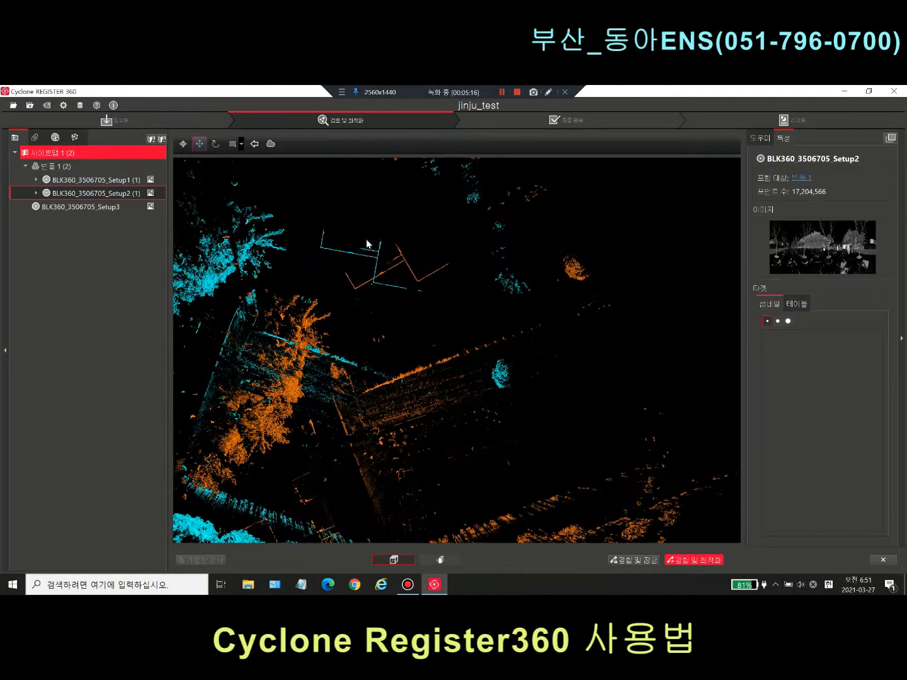
pyautogui.scroll(5, 403, 262)
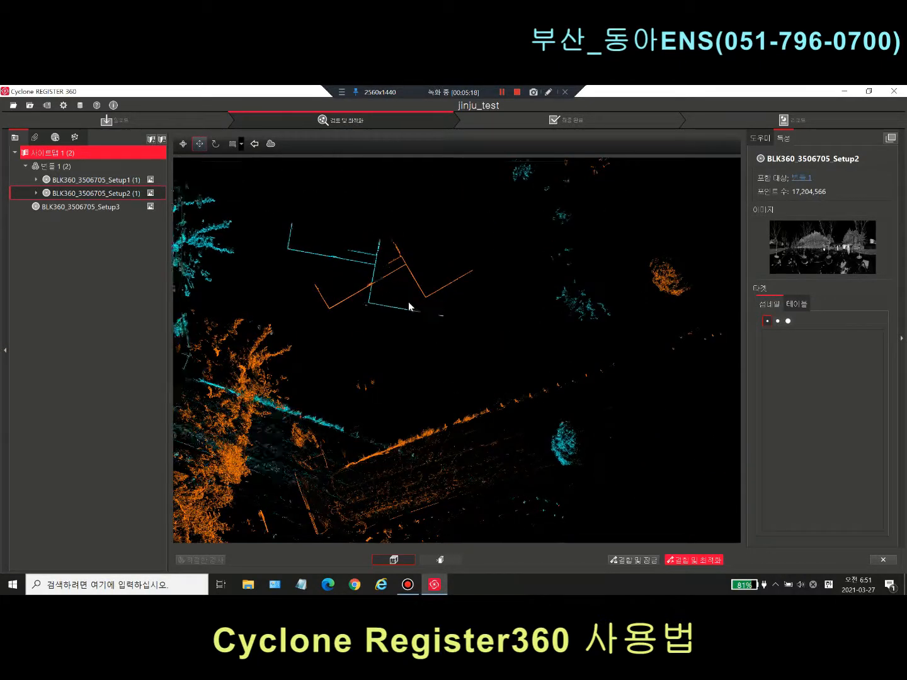
pyautogui.moveTo(419, 319); pyautogui.dragTo(422, 339)
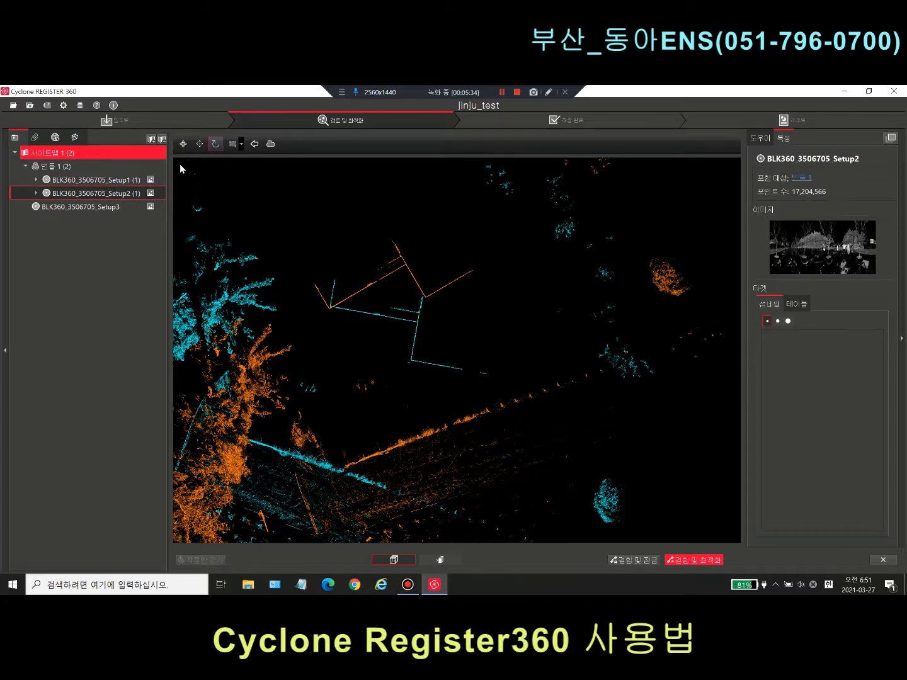
# - Rotate the cyan scan to roughly the orange scan's orientation and move its building outline back onto the orange one
pyautogui.moveTo(180, 164); pyautogui.dragTo(667, 209)
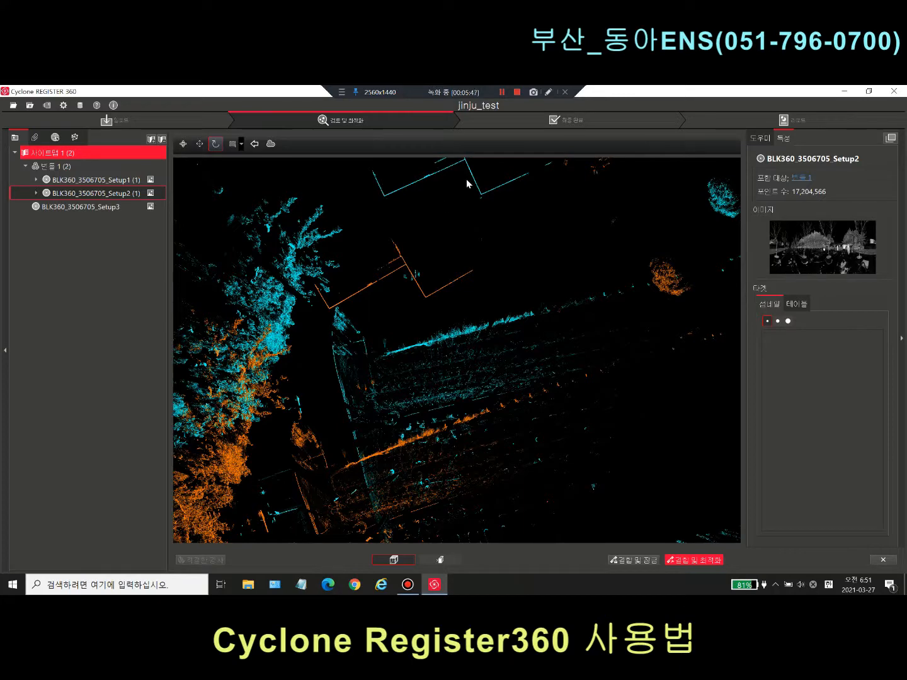
pyautogui.click(200, 145)
pyautogui.moveTo(395, 192); pyautogui.dragTo(330, 293)
# - Refine the cyan scan's rotation until its building lines run parallel to the orange ones, and shift it onto them
pyautogui.click(215, 144)
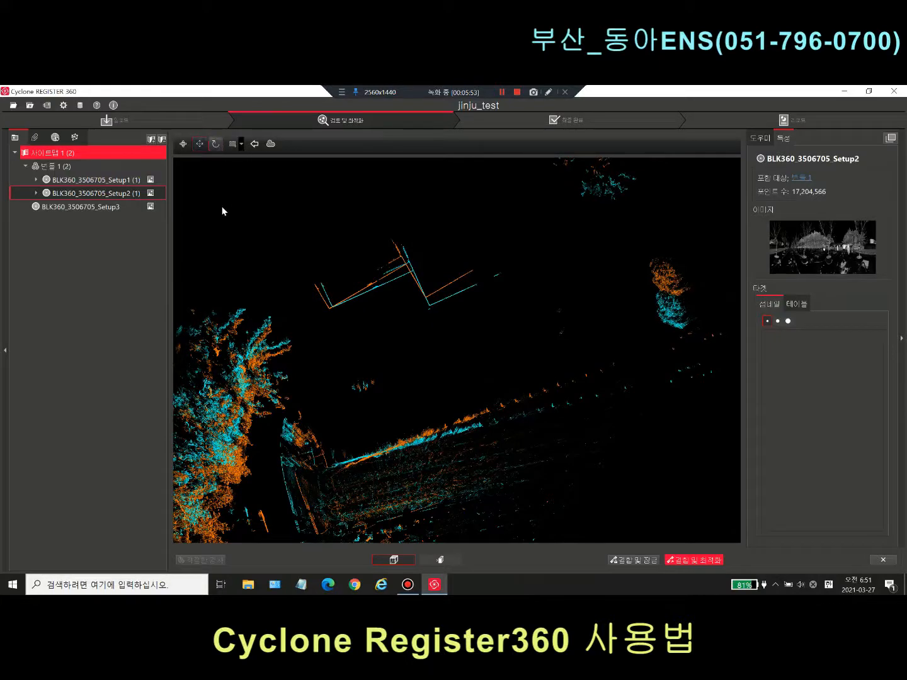
pyautogui.moveTo(191, 178); pyautogui.dragTo(644, 353)
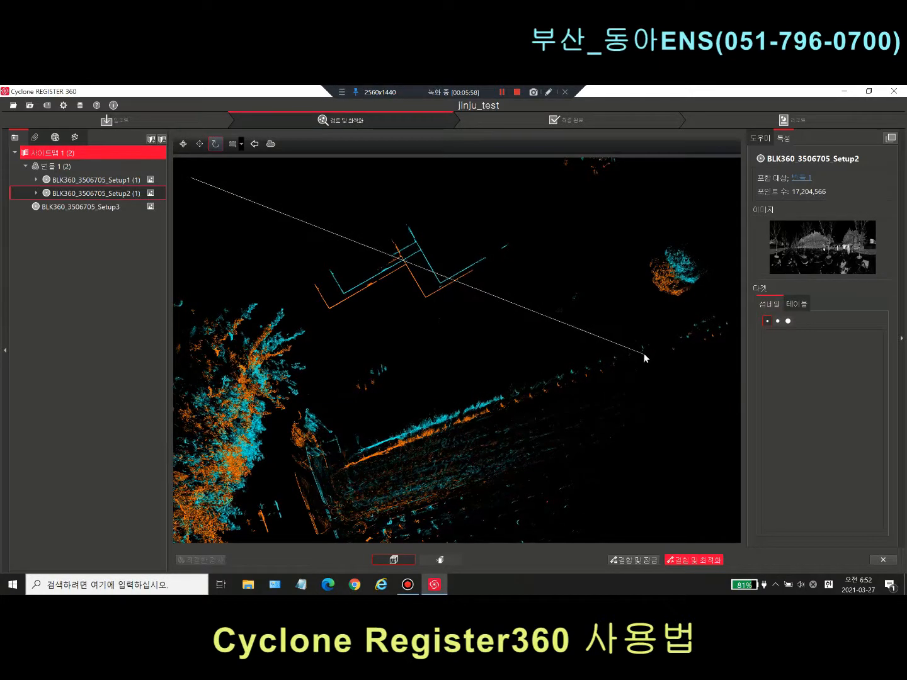
pyautogui.click(199, 144)
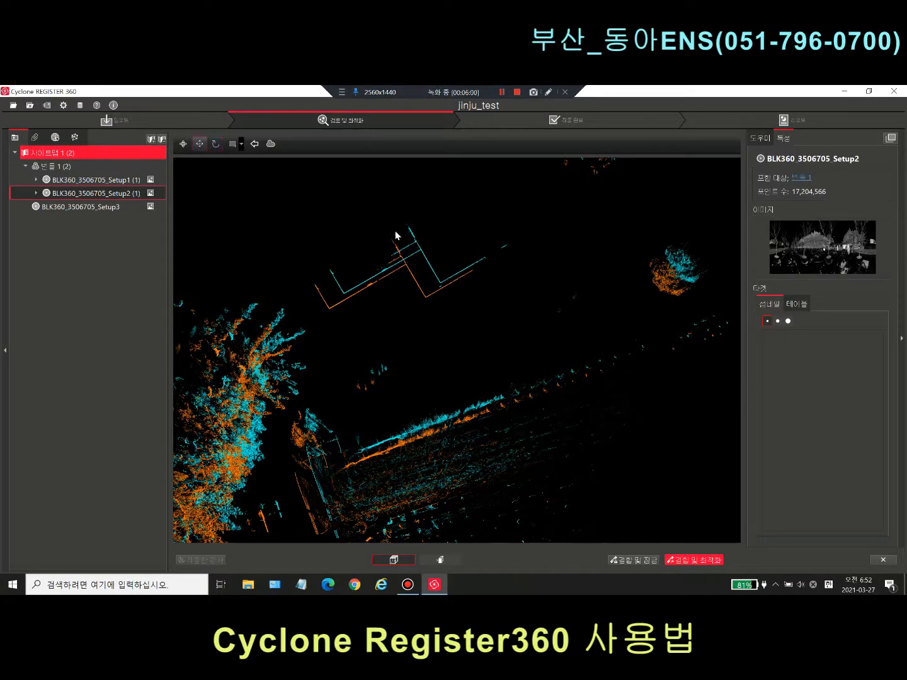
pyautogui.moveTo(387, 246); pyautogui.dragTo(380, 246)
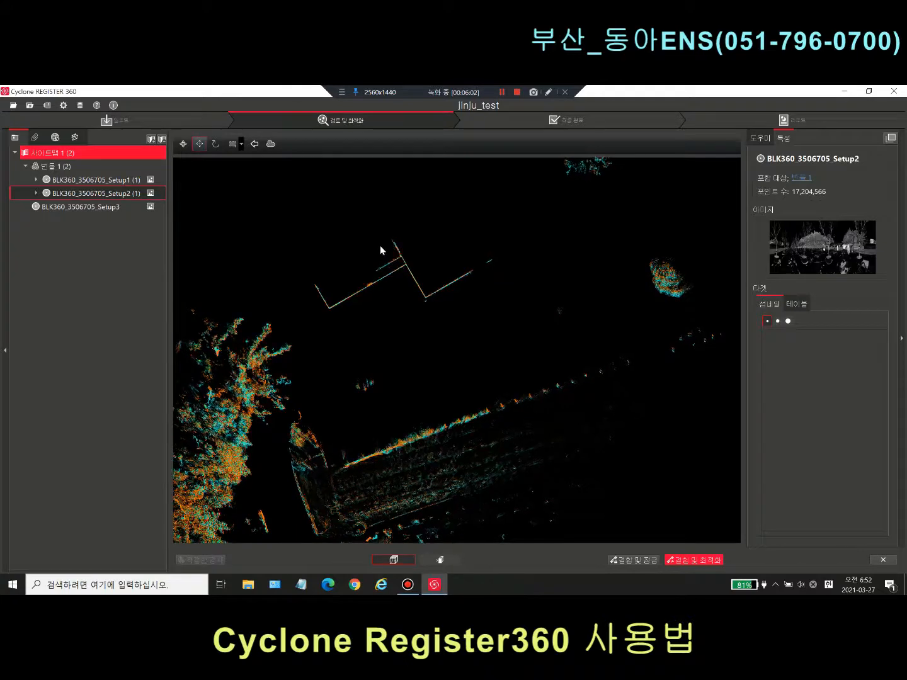
# - Fine-tune the cyan scan's rotation at the stepped building outline to close the remaining gap along its outer wall
pyautogui.scroll(4, 424, 299)
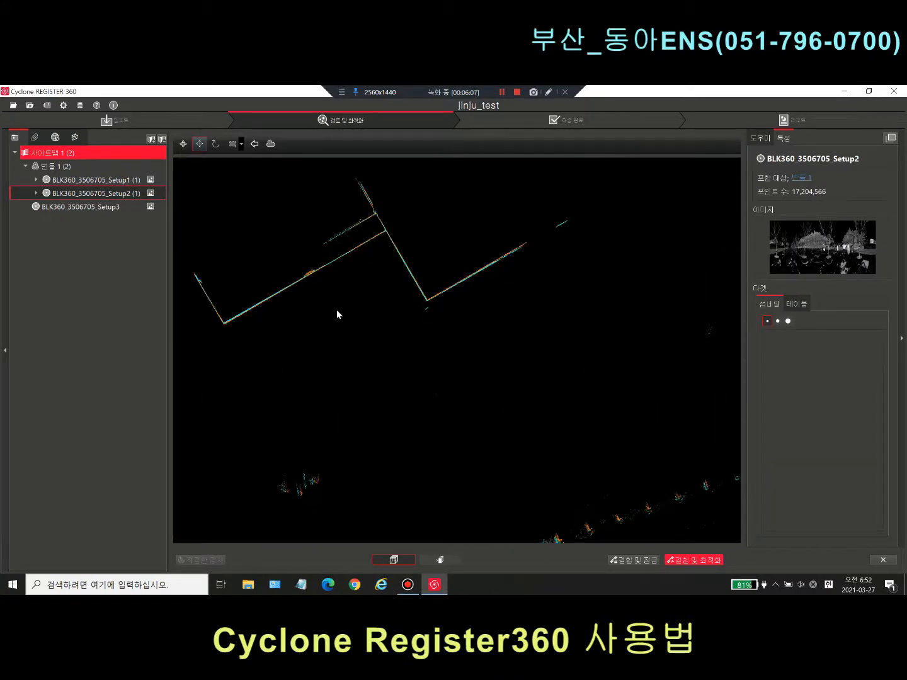
pyautogui.scroll(-1, 371, 307)
pyautogui.scroll(4, 504, 271)
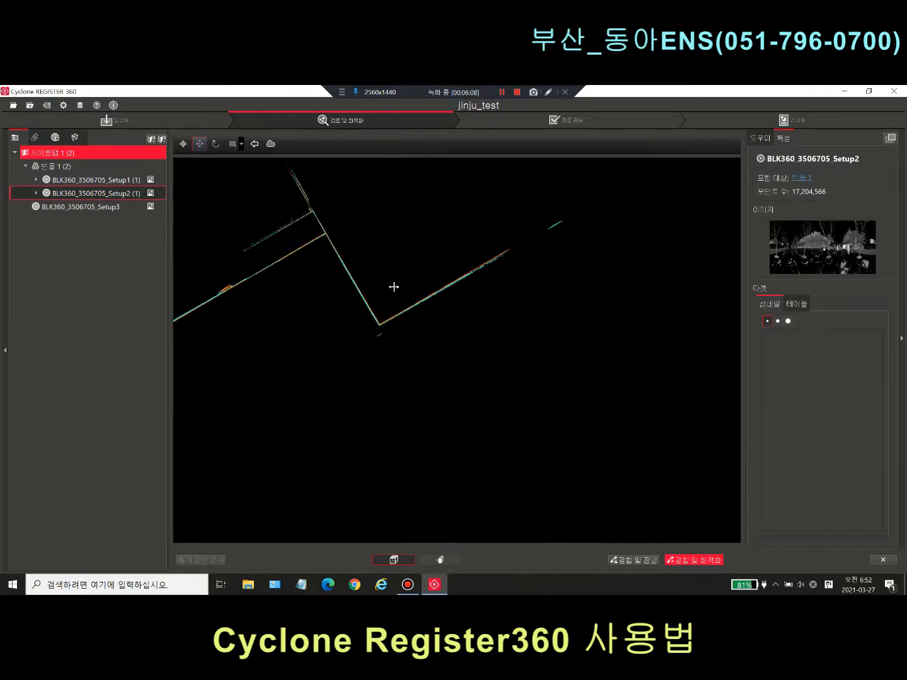
pyautogui.moveTo(206, 280); pyautogui.dragTo(394, 288, button='middle')
pyautogui.moveTo(430, 342); pyautogui.dragTo(282, 379, button='middle')
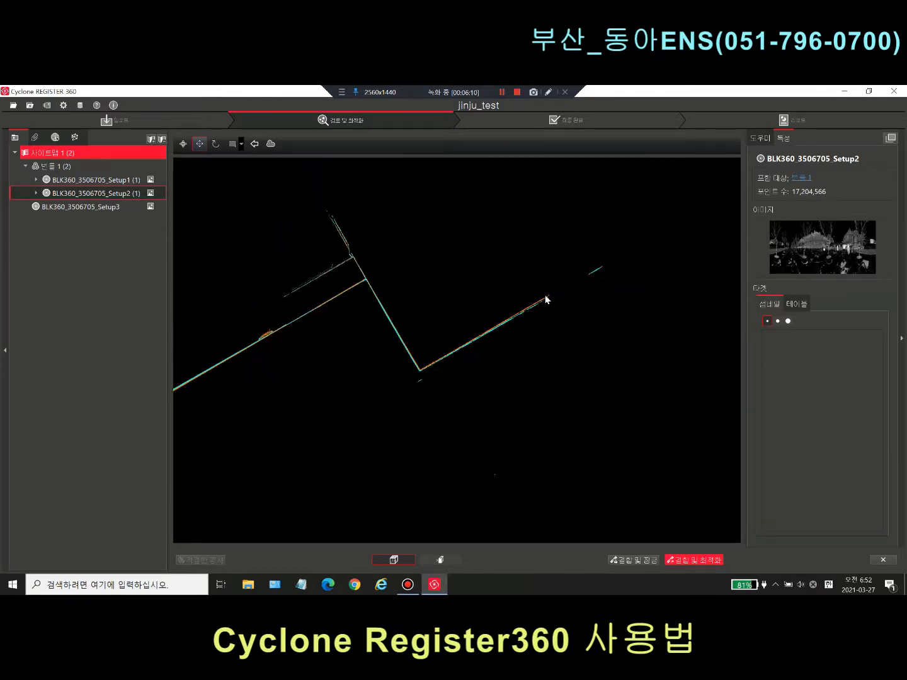
pyautogui.scroll(-2, 532, 302)
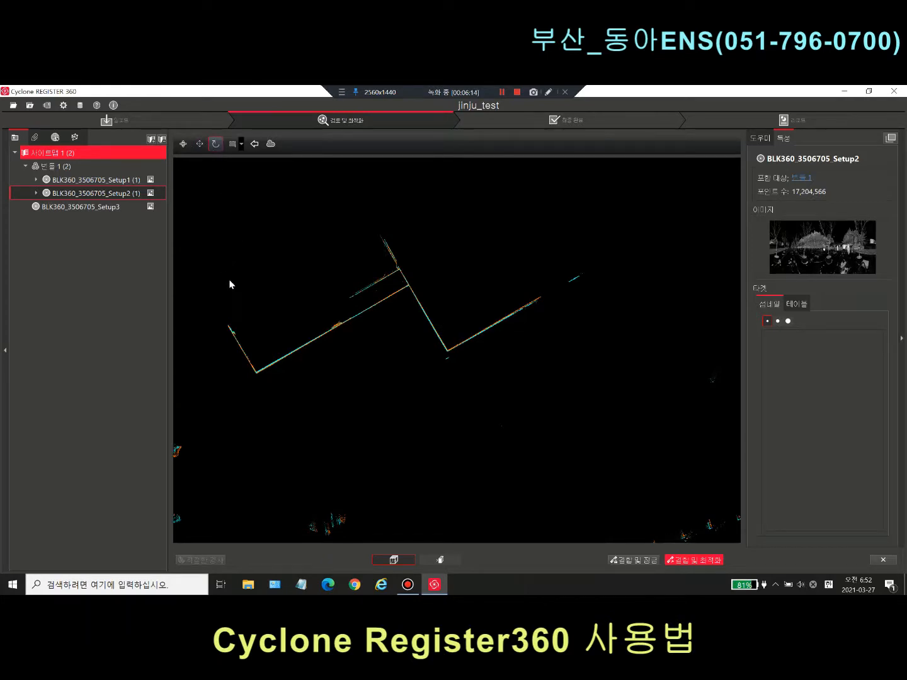
pyautogui.moveTo(188, 193); pyautogui.dragTo(407, 356)
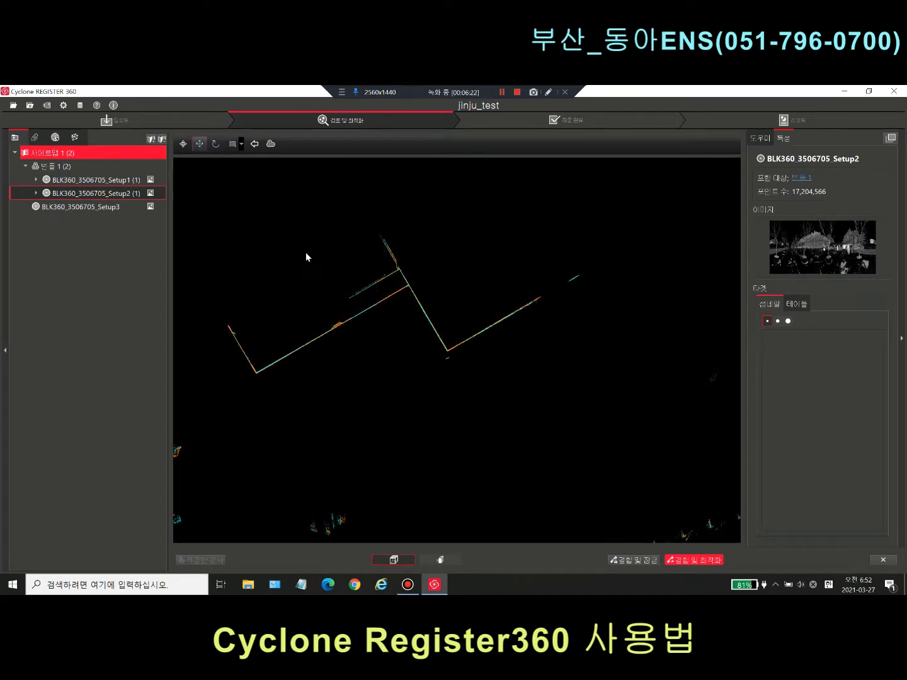
# - Examine the cyan and orange overlap at the trees, the field edge and the small walled structures in plan view
pyautogui.scroll(-5, 383, 270)
pyautogui.moveTo(430, 257); pyautogui.dragTo(430, 253, button='middle')
pyautogui.moveTo(430, 253); pyautogui.dragTo(475, 135)
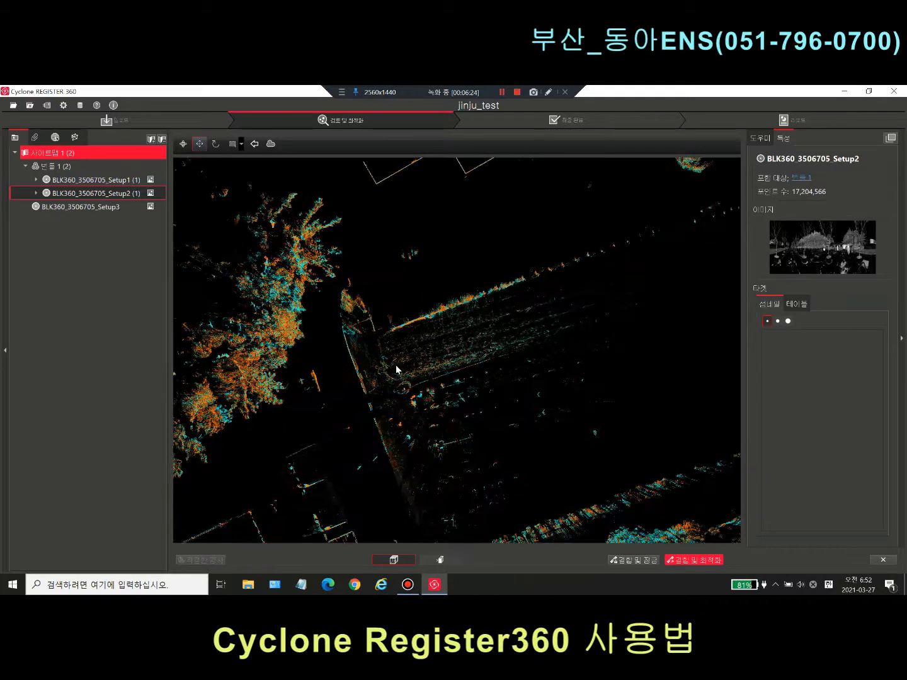
pyautogui.moveTo(397, 364); pyautogui.dragTo(445, 278)
pyautogui.moveTo(417, 397); pyautogui.dragTo(487, 235)
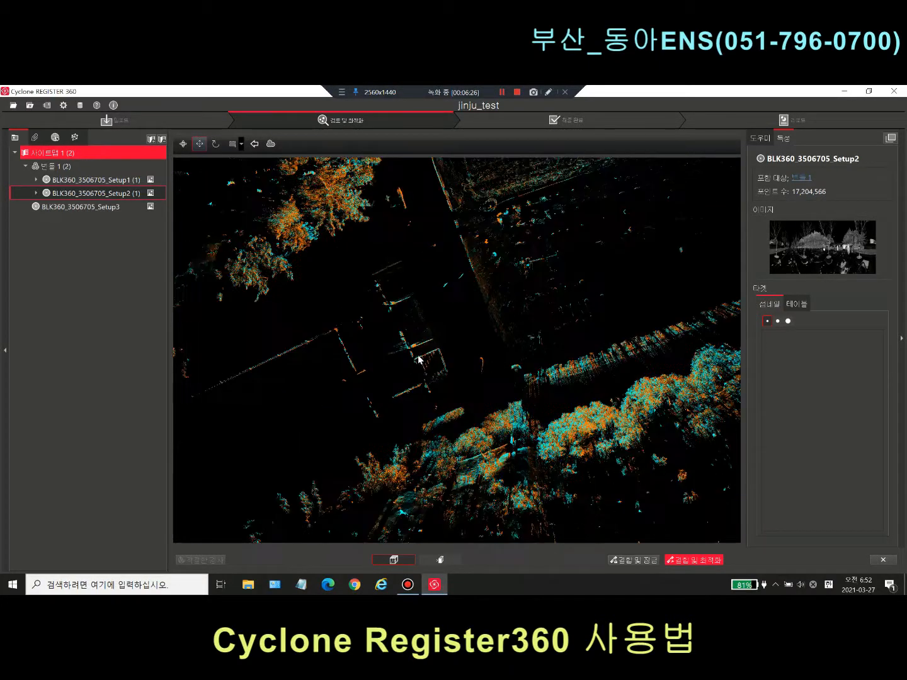
pyautogui.moveTo(418, 357); pyautogui.dragTo(439, 327)
pyautogui.scroll(4, 395, 328)
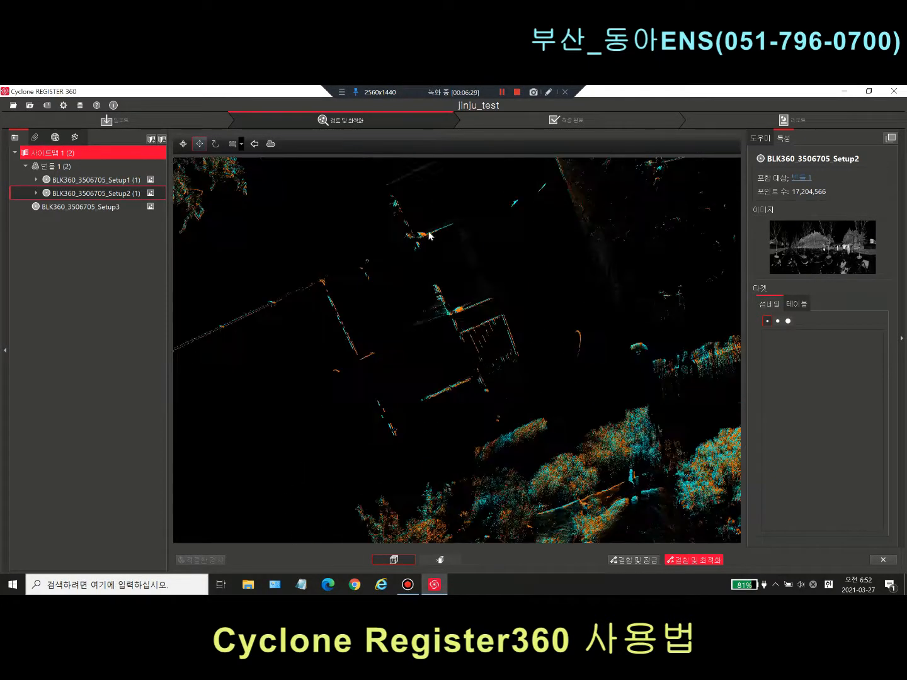
pyautogui.scroll(-2, 419, 356)
pyautogui.scroll(-1, 309, 343)
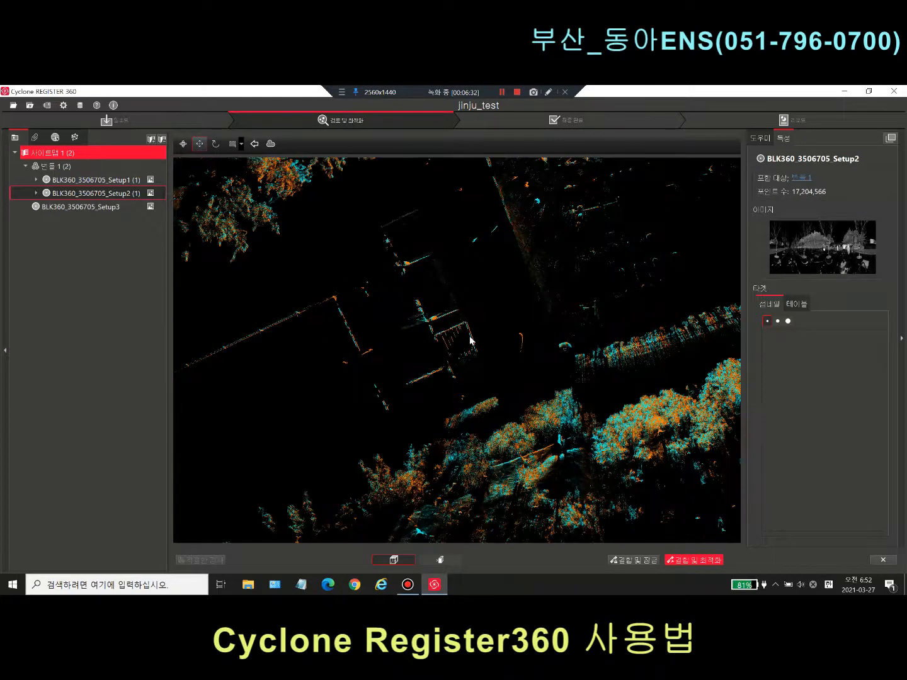
pyautogui.scroll(3, 488, 347)
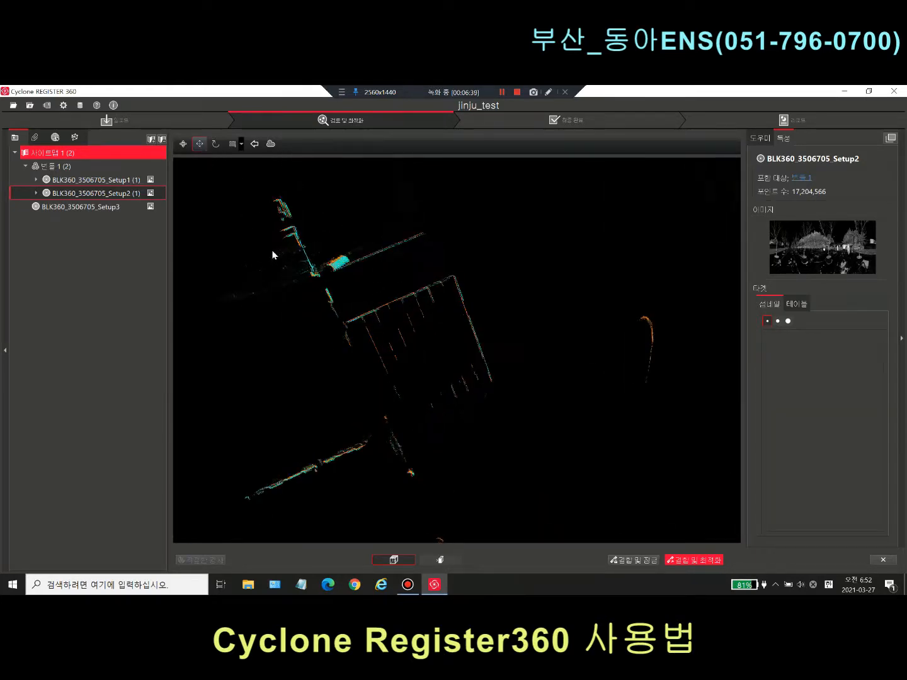
# - Compare the cyan and orange overlap across the whole site, from the walled structures and tree belt to the stepped building outline
pyautogui.scroll(3, 329, 328)
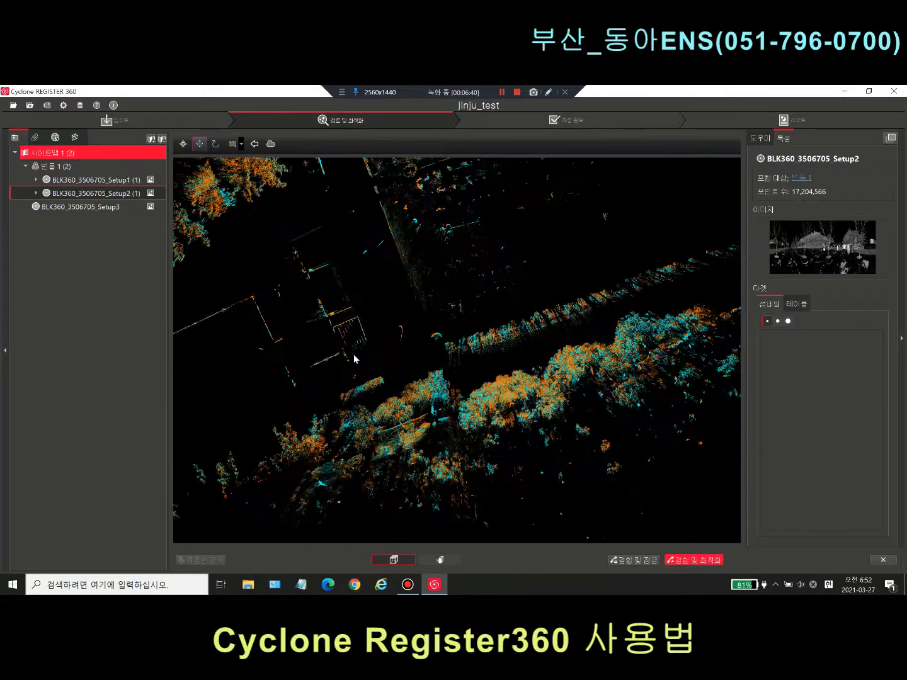
pyautogui.moveTo(359, 322); pyautogui.dragTo(361, 419)
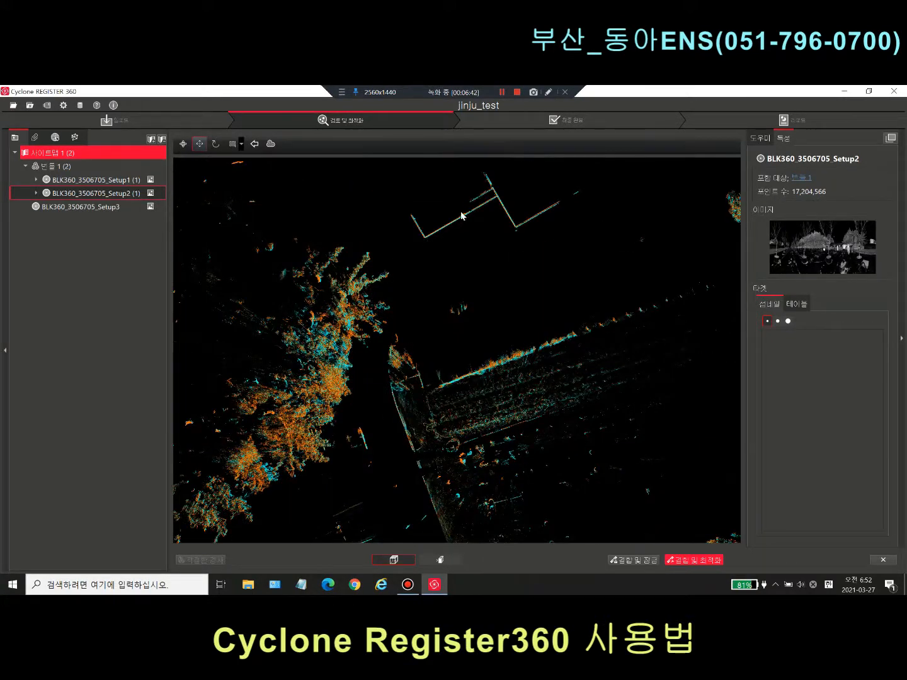
pyautogui.scroll(2, 464, 217)
pyautogui.scroll(-2, 463, 216)
pyautogui.click(215, 145)
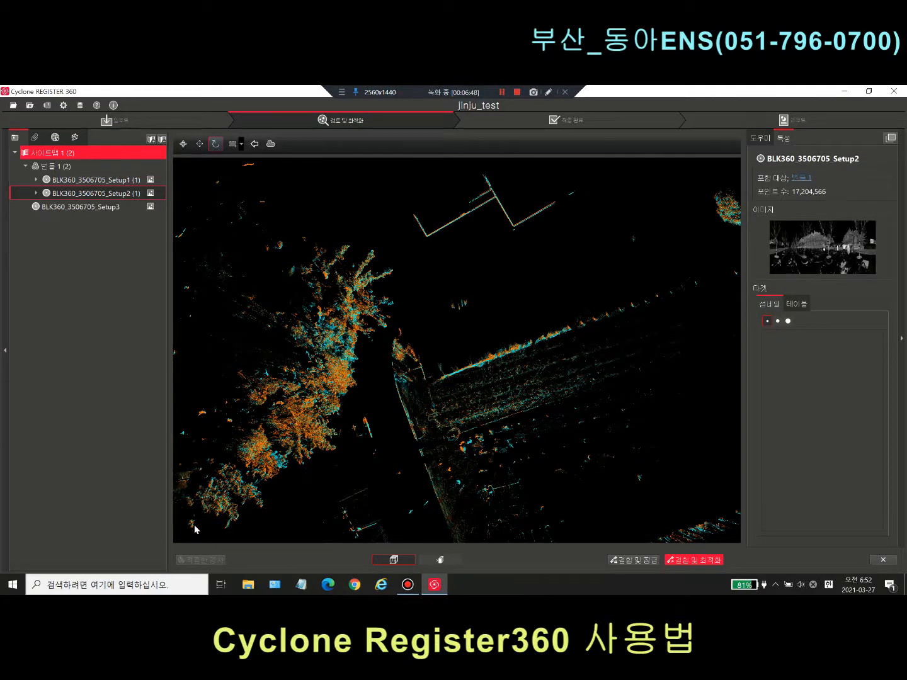
pyautogui.moveTo(266, 491); pyautogui.dragTo(351, 461)
pyautogui.scroll(5, 366, 414)
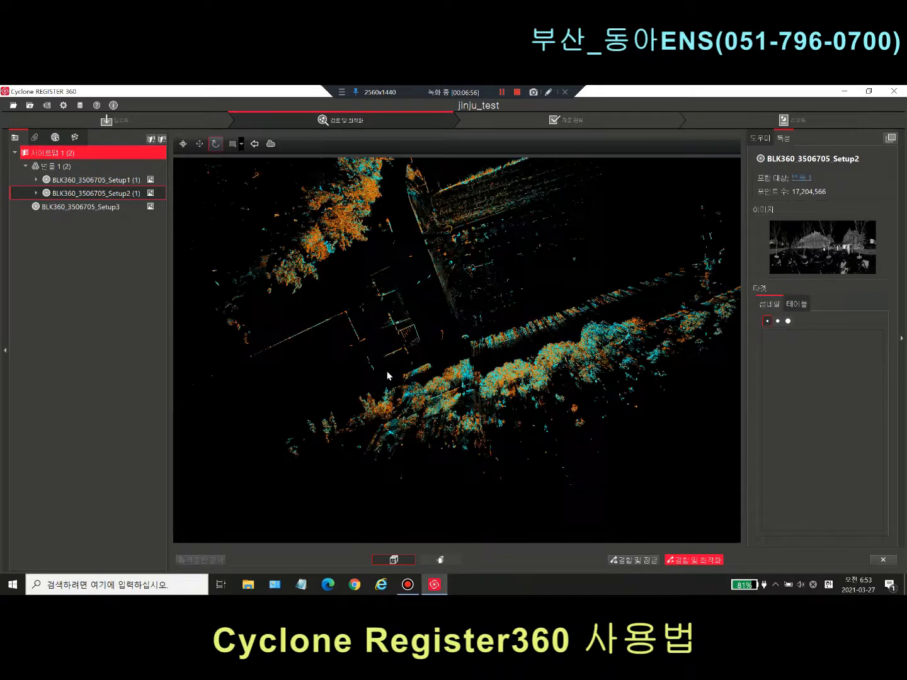
pyautogui.scroll(2, 383, 280)
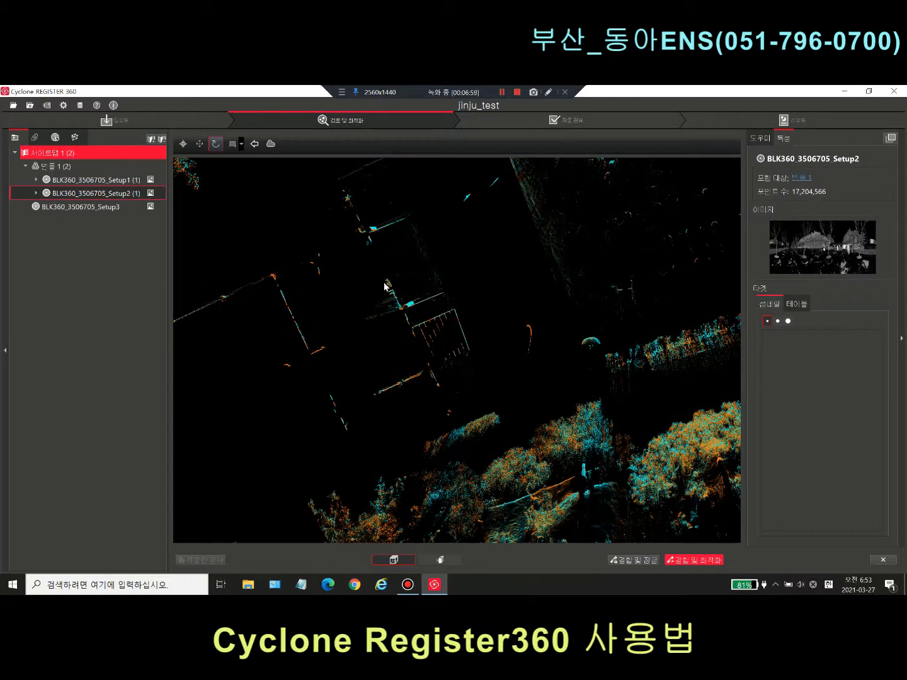
pyautogui.scroll(-4, 385, 282)
pyautogui.moveTo(452, 363); pyautogui.dragTo(442, 521, button='middle')
pyautogui.moveTo(474, 166); pyautogui.dragTo(492, 259, button='middle')
pyautogui.scroll(4, 493, 260)
pyautogui.scroll(-3, 494, 270)
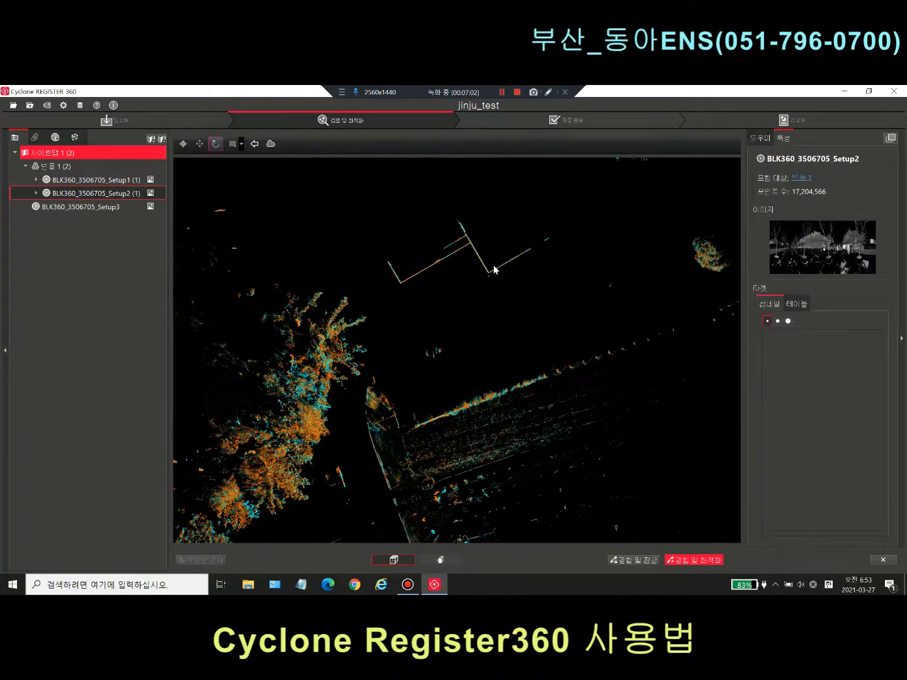
pyautogui.scroll(-3, 483, 298)
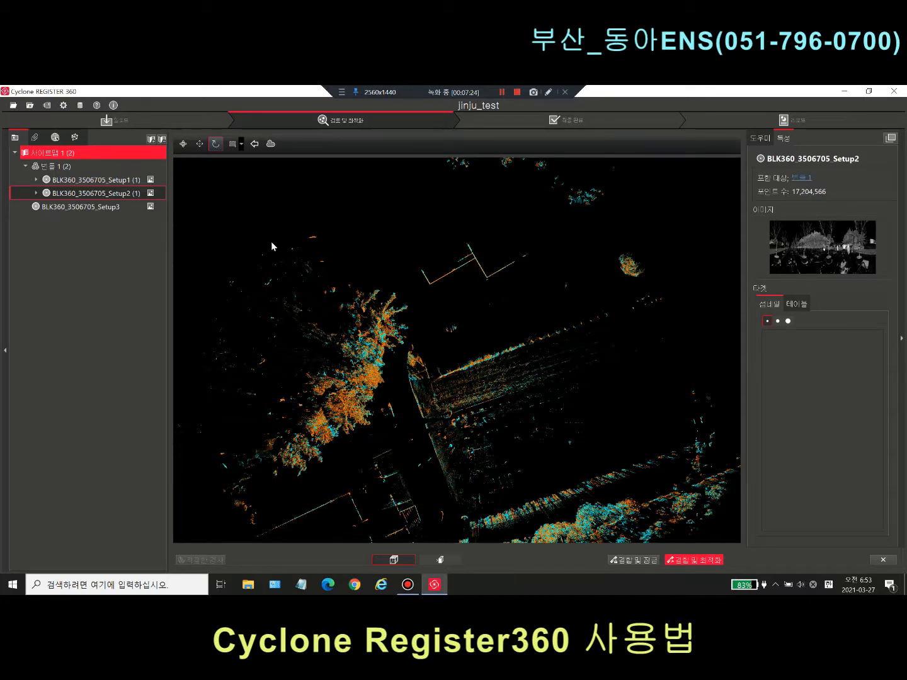
# - Join and optimize the aligned Setup2 and Setup3 scans, accepting the cloud-to-cloud result and the new link
pyautogui.click(681, 562)
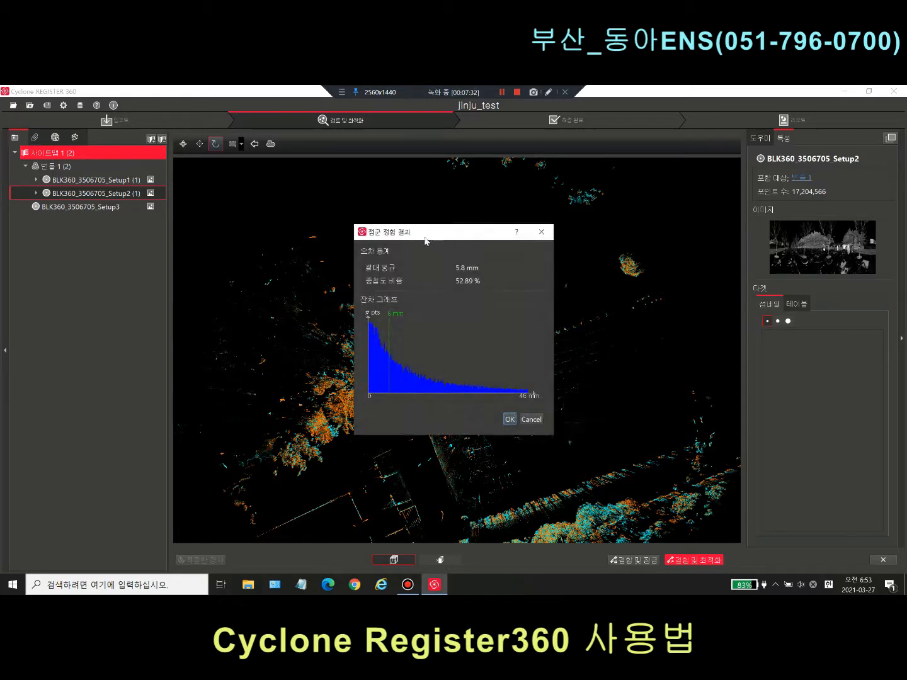
pyautogui.click(509, 420)
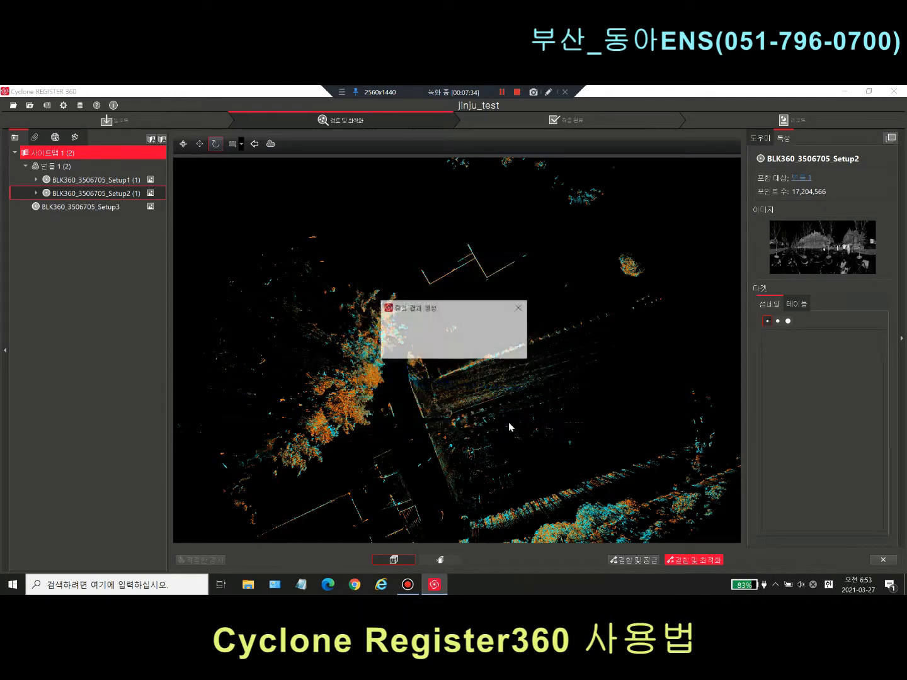
pyautogui.click(514, 348)
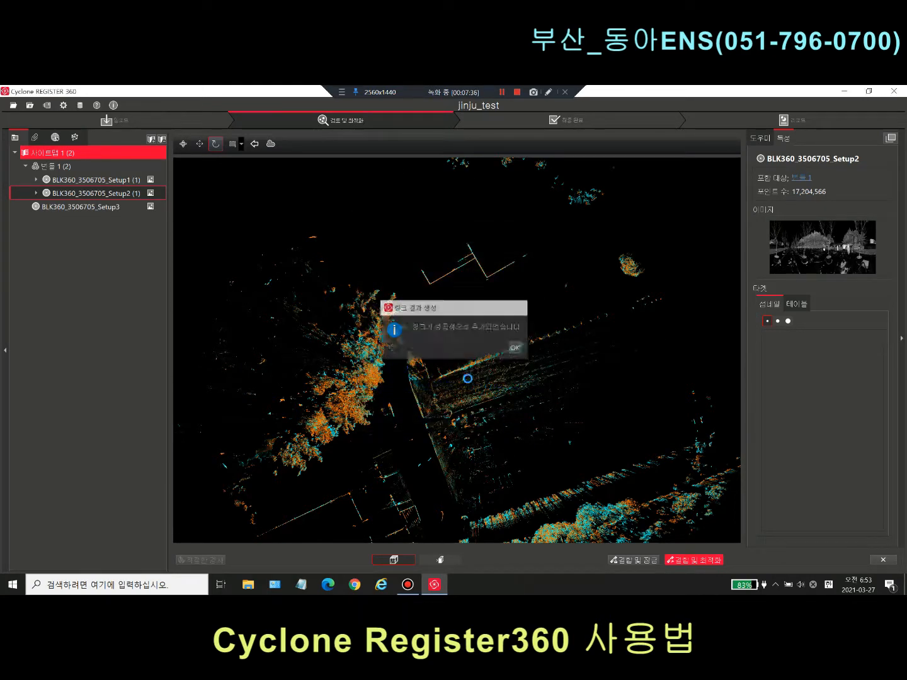
pyautogui.click(486, 351)
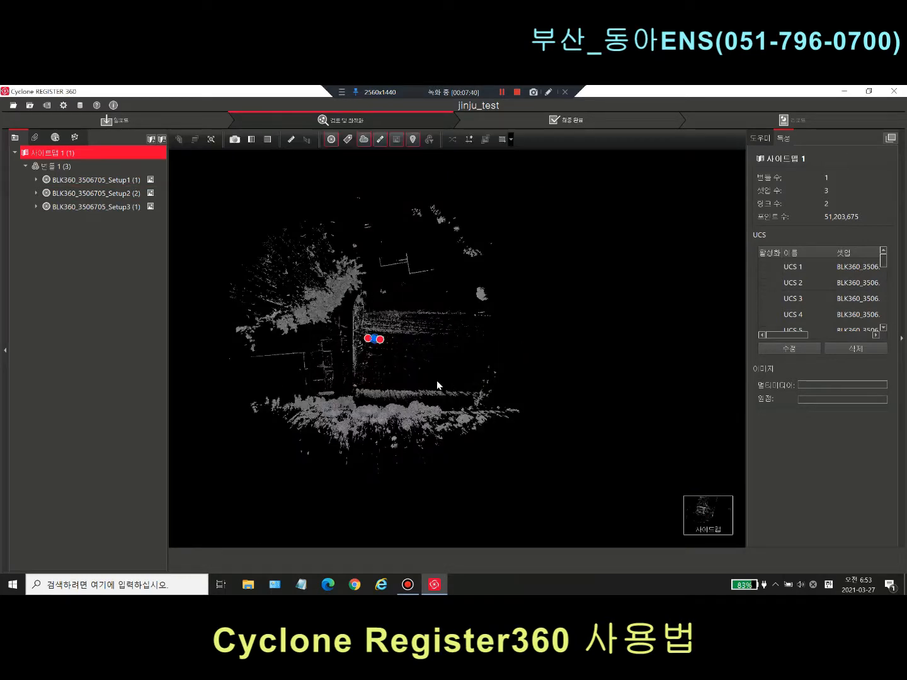
# - Add a user coordinate system at the Setup1 position with its axis turned about 19.5 degrees counterclockwise, keeping reference point 0,0,0
pyautogui.scroll(-3, 418, 381)
pyautogui.moveTo(389, 338); pyautogui.dragTo(414, 345)
pyautogui.scroll(4, 415, 345)
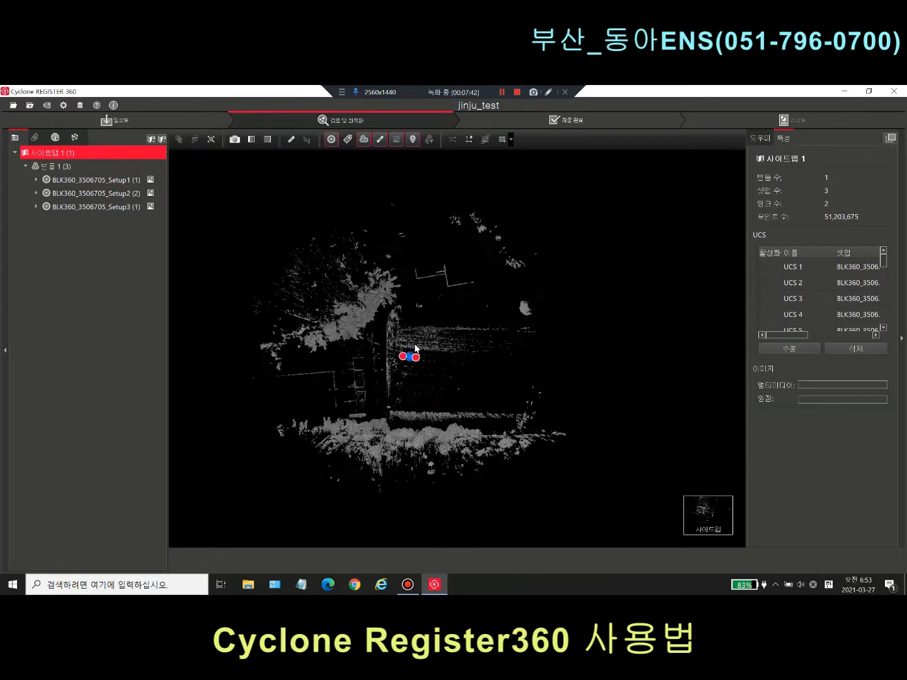
pyautogui.scroll(2, 414, 345)
pyautogui.scroll(-2, 440, 363)
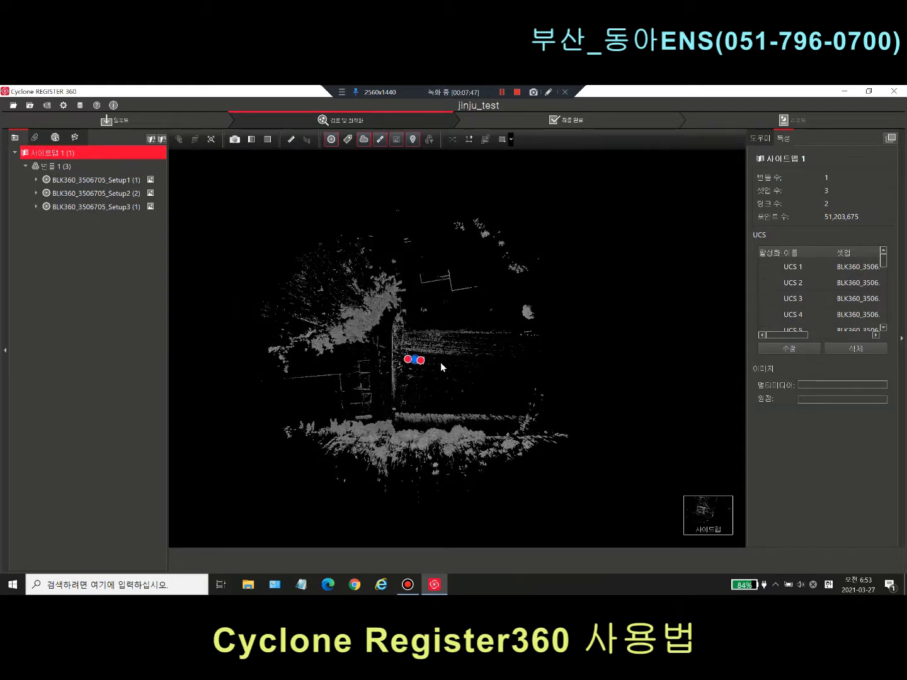
pyautogui.click(409, 361)
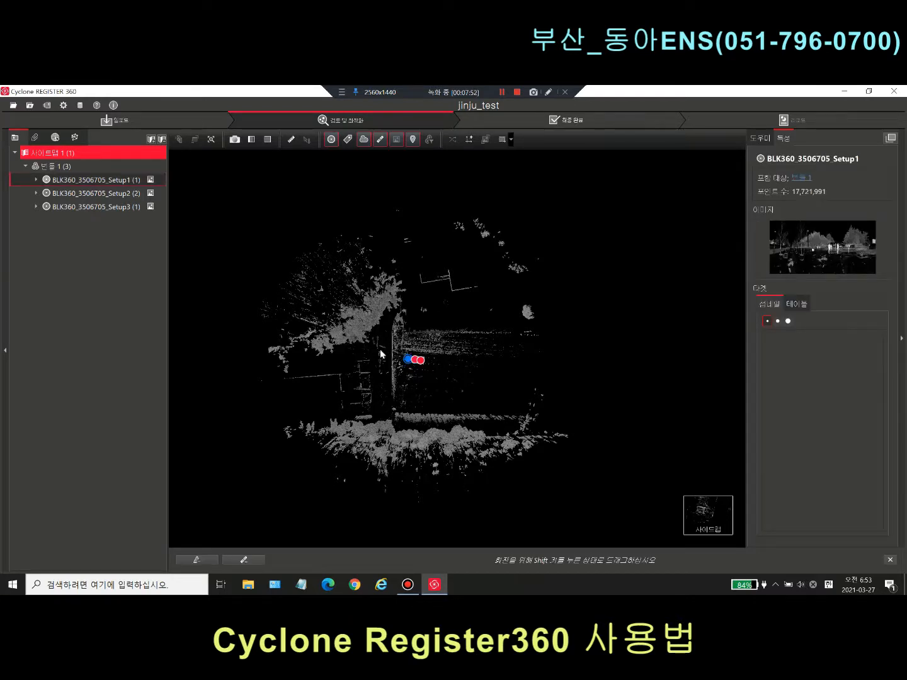
pyautogui.click(469, 140)
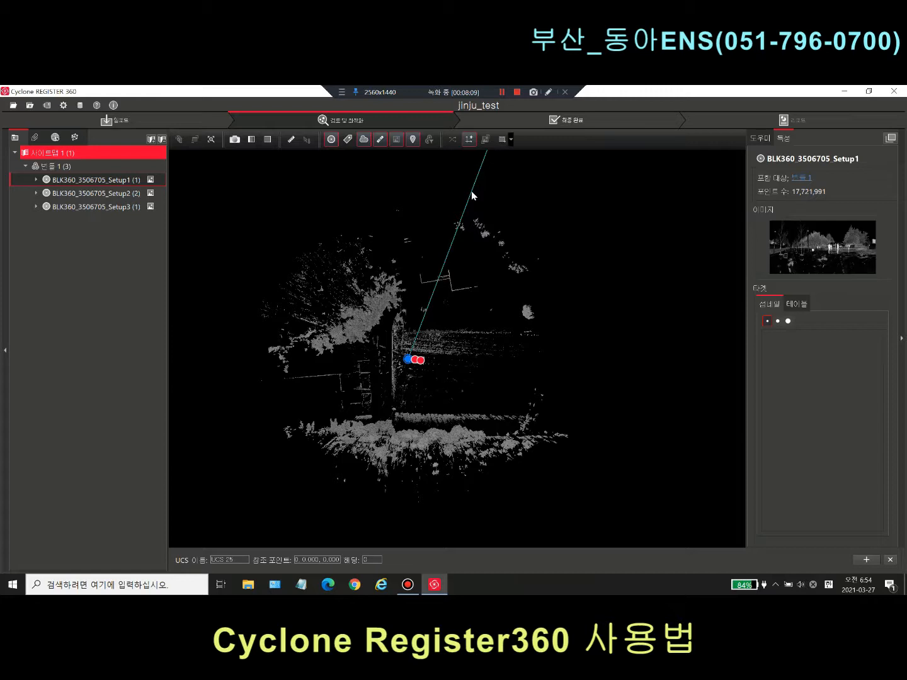
pyautogui.moveTo(473, 195); pyautogui.dragTo(412, 187)
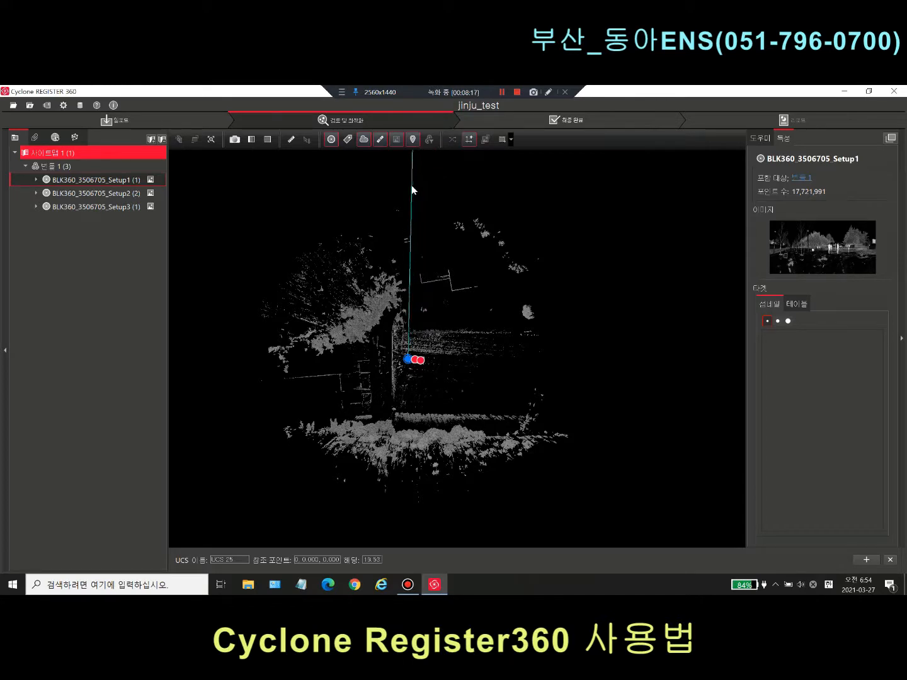
pyautogui.click(871, 560)
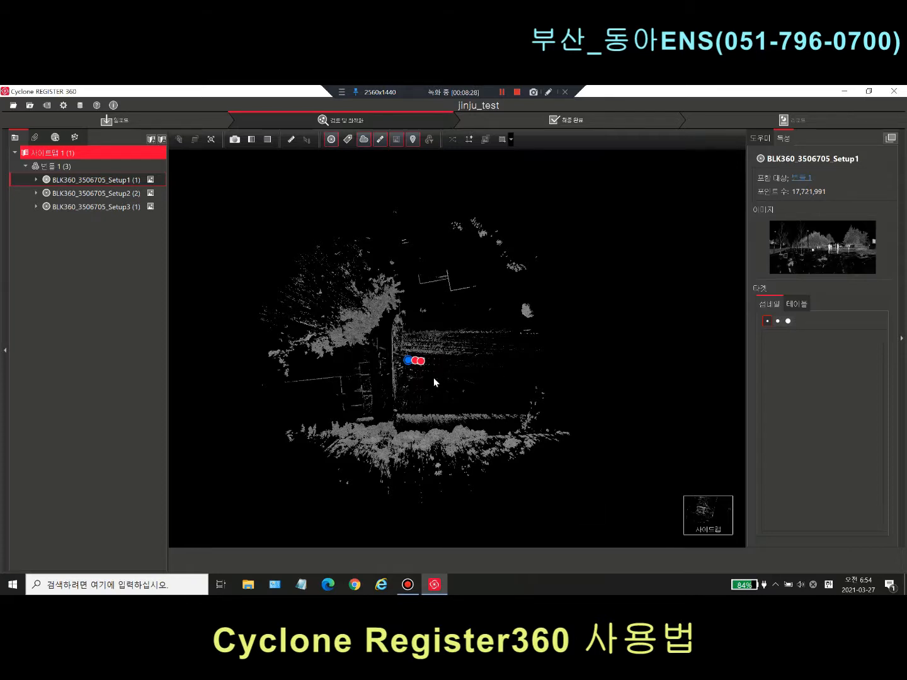
# - Add two more user coordinate systems at Setup1, both with the rotation left at 0 and reference point 0,0,0
pyautogui.click(470, 140)
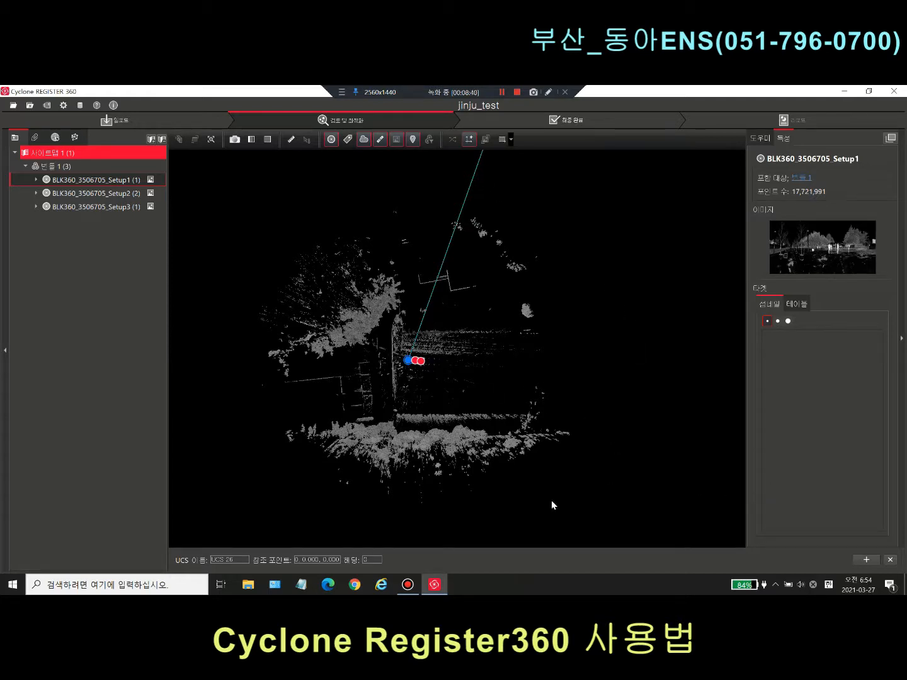
pyautogui.click(865, 560)
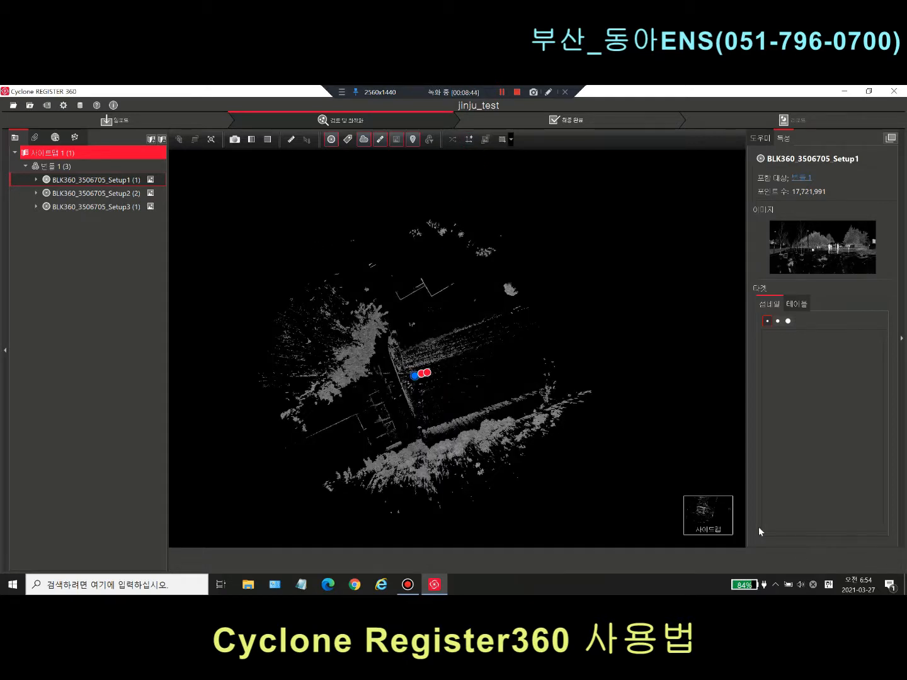
pyautogui.click(472, 139)
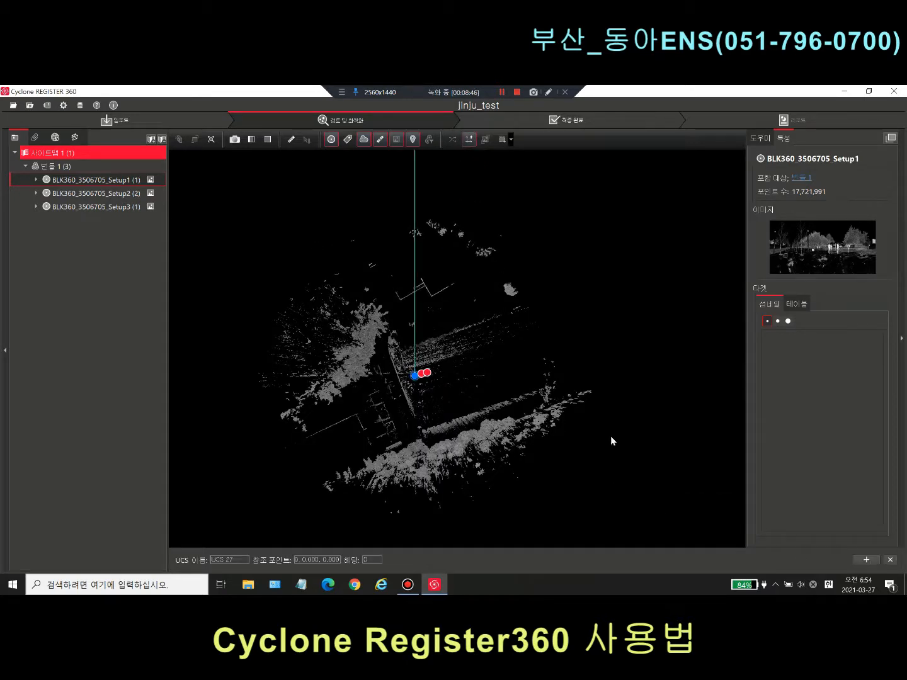
pyautogui.click(865, 560)
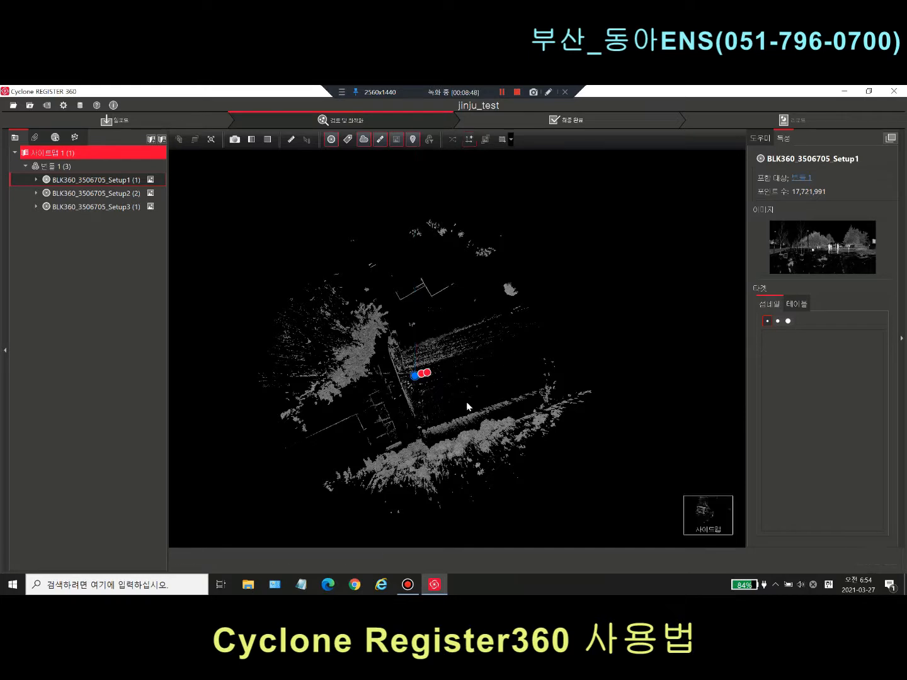
# - Add two user coordinate systems at Setup1, the first with its axis rotated about 15.8 degrees and the second about 4.5 degrees
pyautogui.click(469, 140)
pyautogui.moveTo(416, 248); pyautogui.dragTo(378, 243)
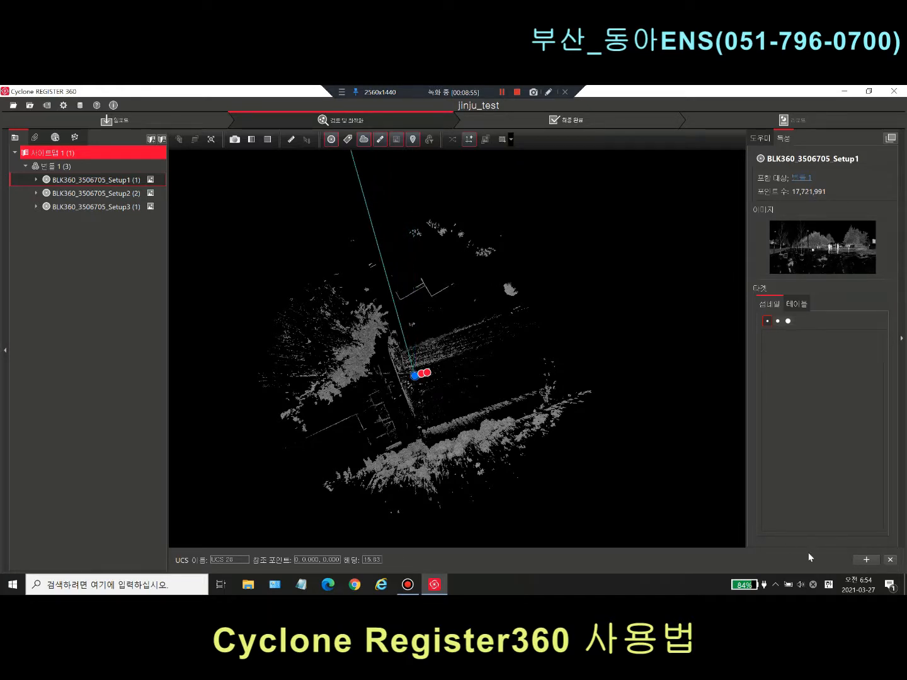
pyautogui.click(865, 560)
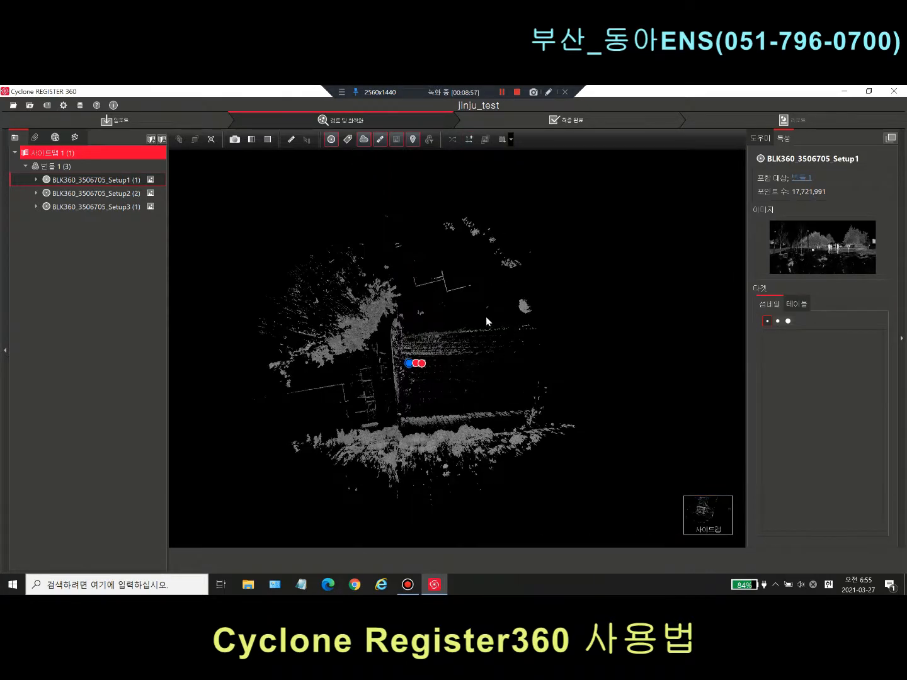
pyautogui.click(469, 139)
pyautogui.moveTo(452, 209); pyautogui.dragTo(439, 203)
pyautogui.click(863, 560)
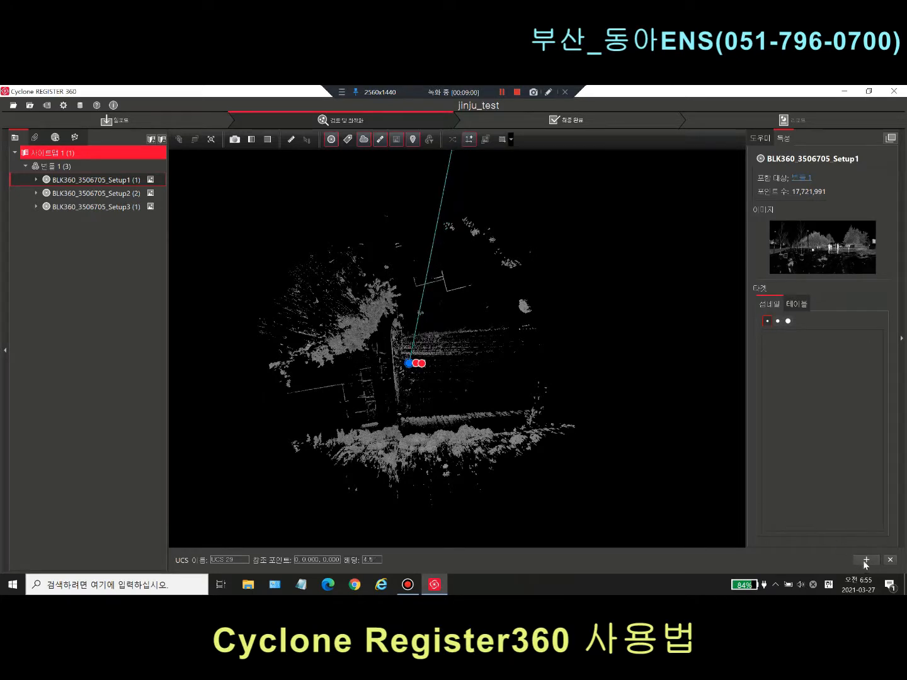
# - Add two user coordinate systems at Setup1, the first with its axis rotated about -6.7 degrees and the second about 28 degrees
pyautogui.click(468, 144)
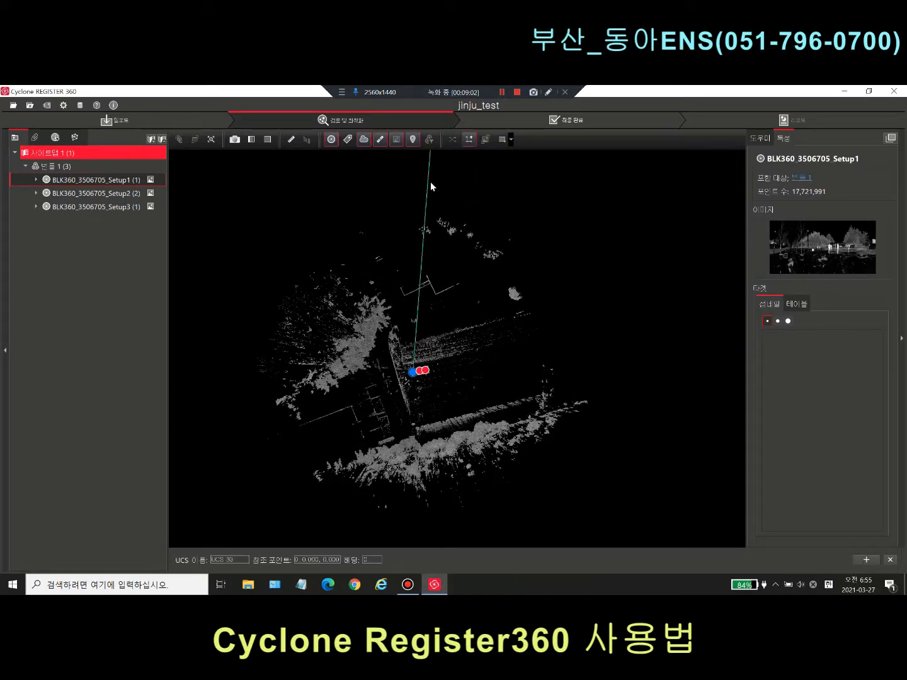
pyautogui.moveTo(430, 181); pyautogui.dragTo(450, 188)
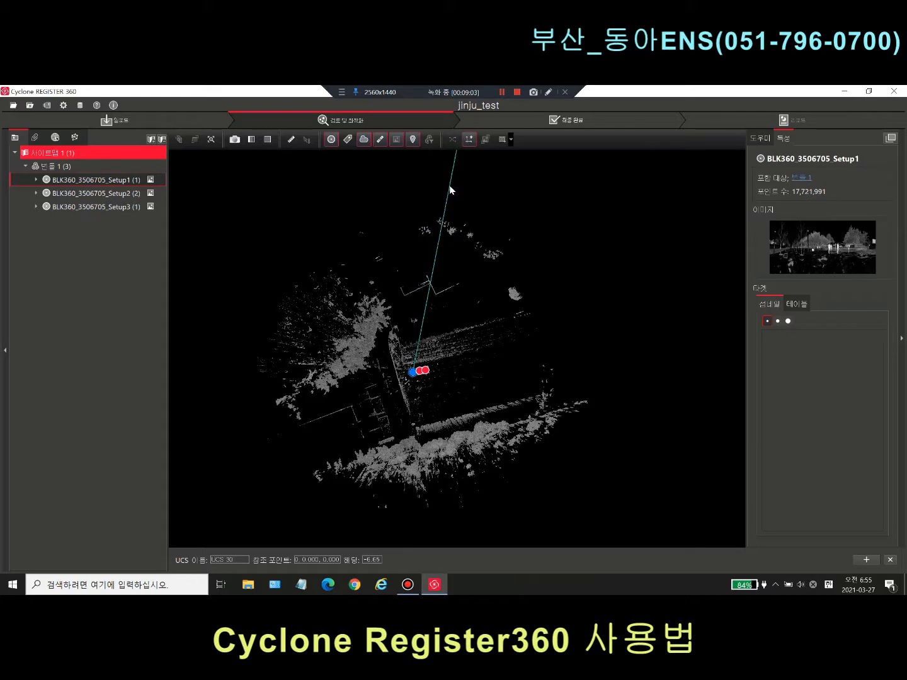
pyautogui.click(863, 559)
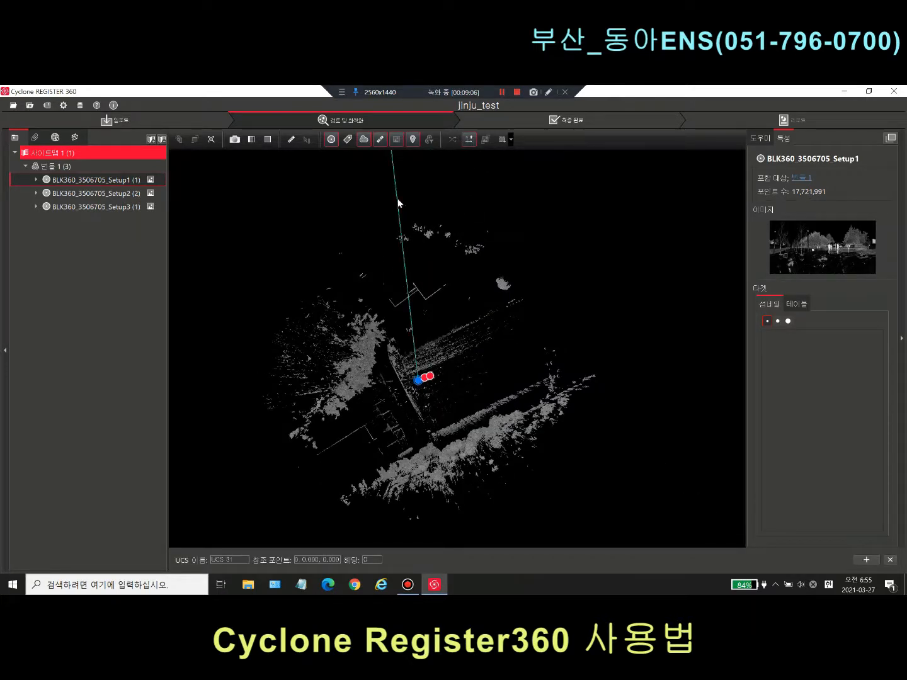
pyautogui.moveTo(396, 198); pyautogui.dragTo(314, 229)
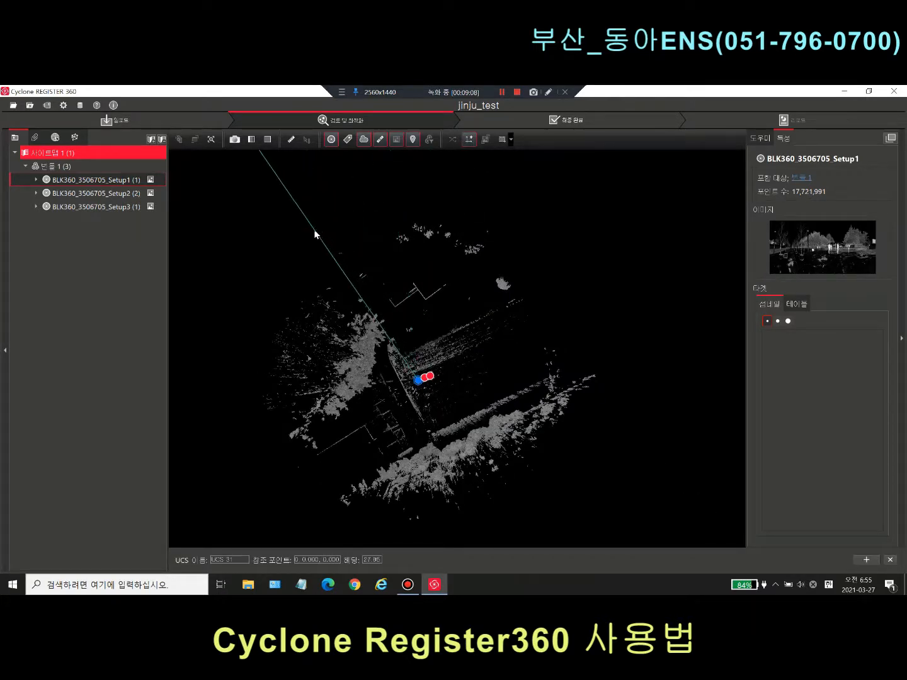
pyautogui.click(867, 559)
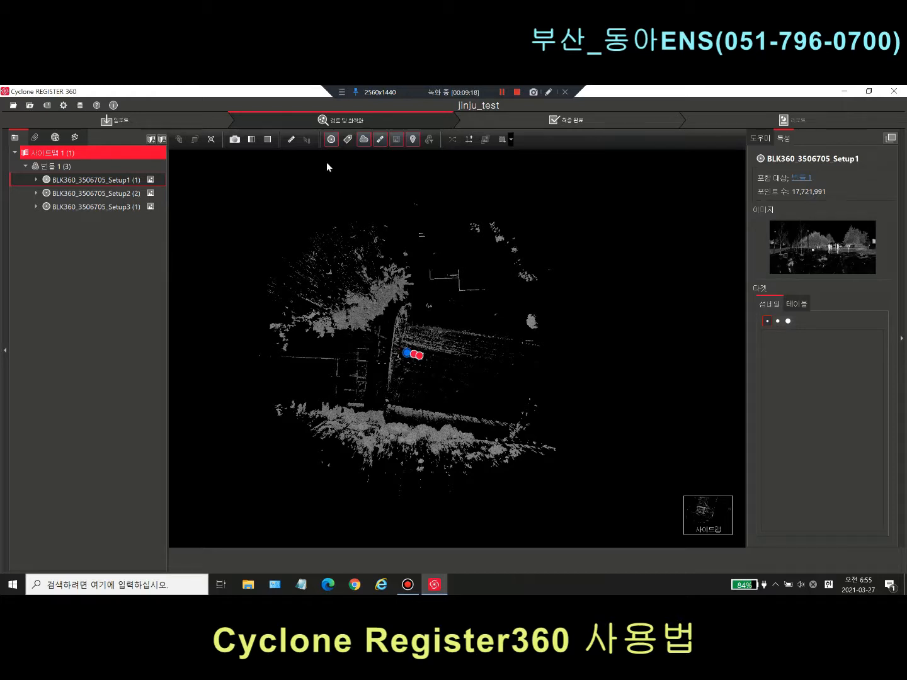
# - Finalize the three-setup bundle by accepting the site map, and review the registration report's overall quality and link error results
pyautogui.click(599, 126)
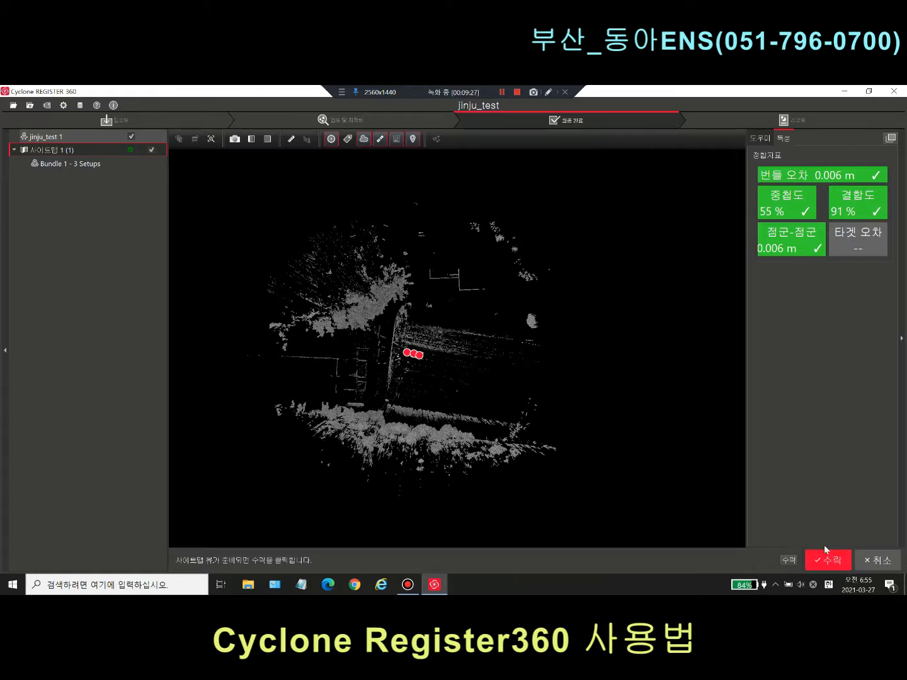
pyautogui.click(826, 565)
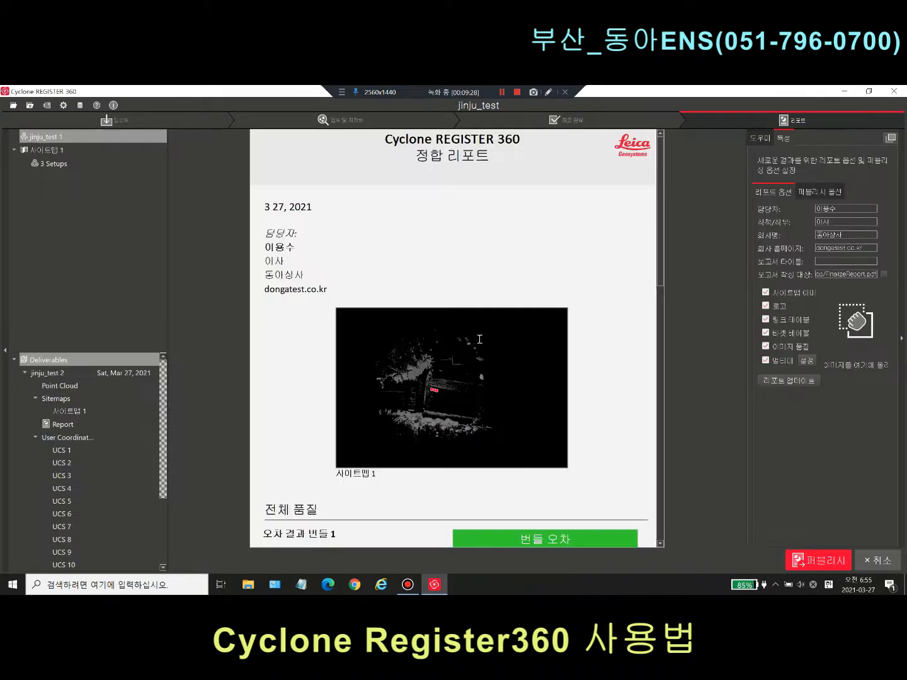
pyautogui.scroll(-10, 479, 340)
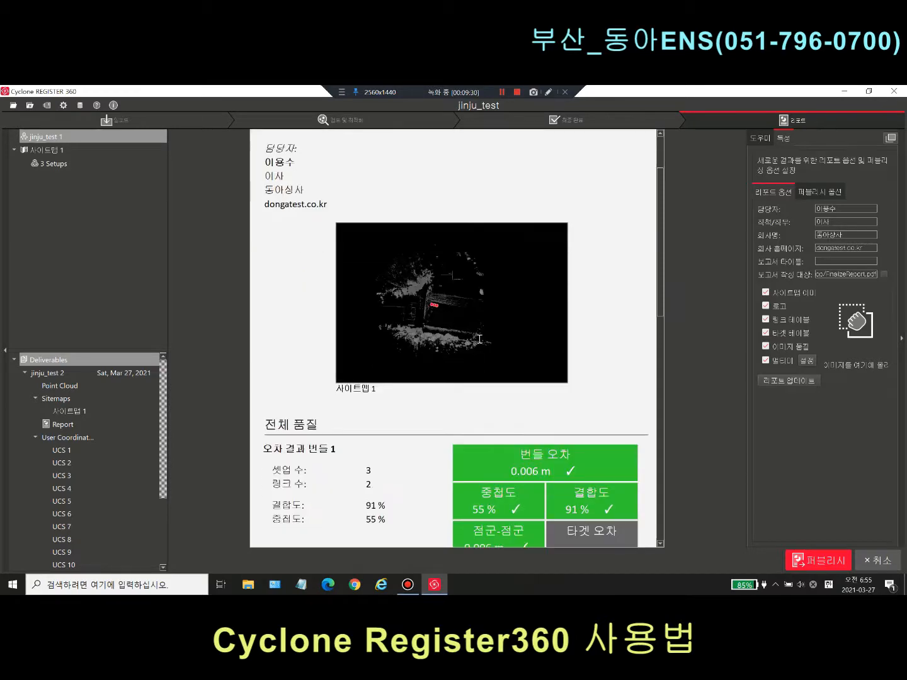
pyautogui.scroll(-3, 479, 339)
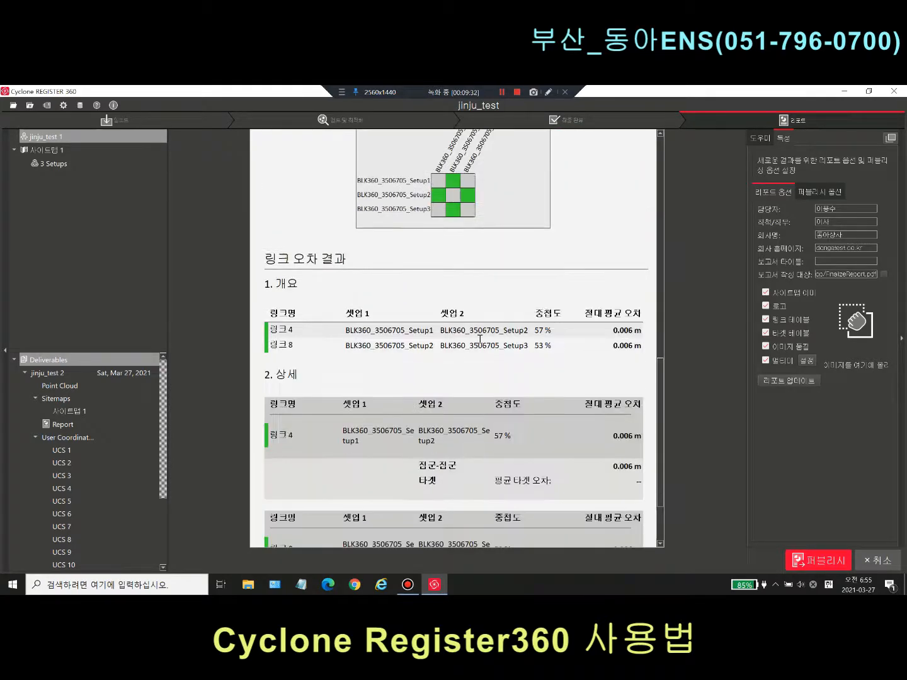
pyautogui.scroll(-2, 479, 339)
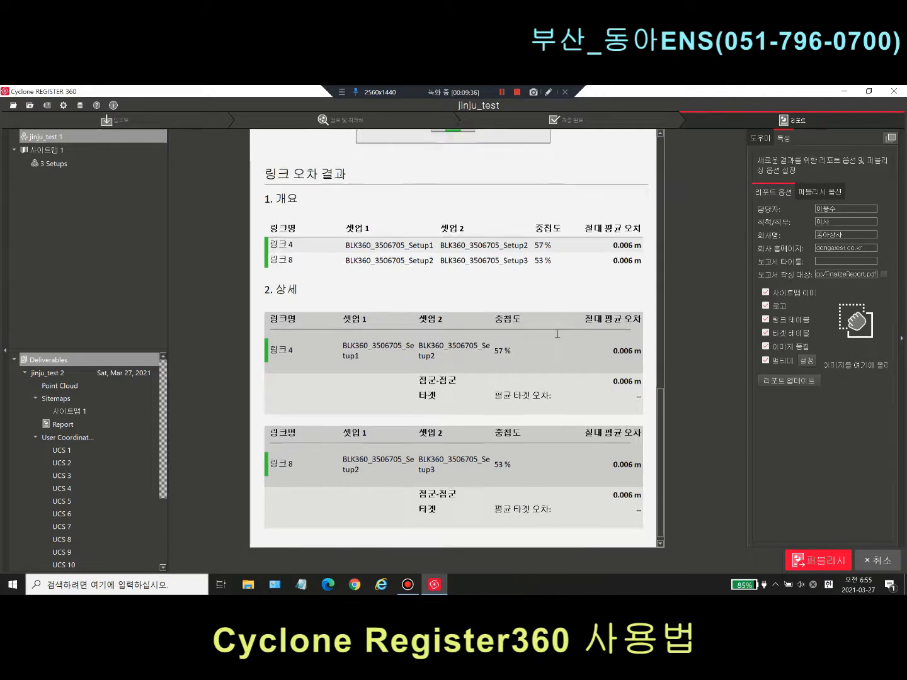
pyautogui.scroll(-1, 557, 334)
pyautogui.scroll(2, 557, 334)
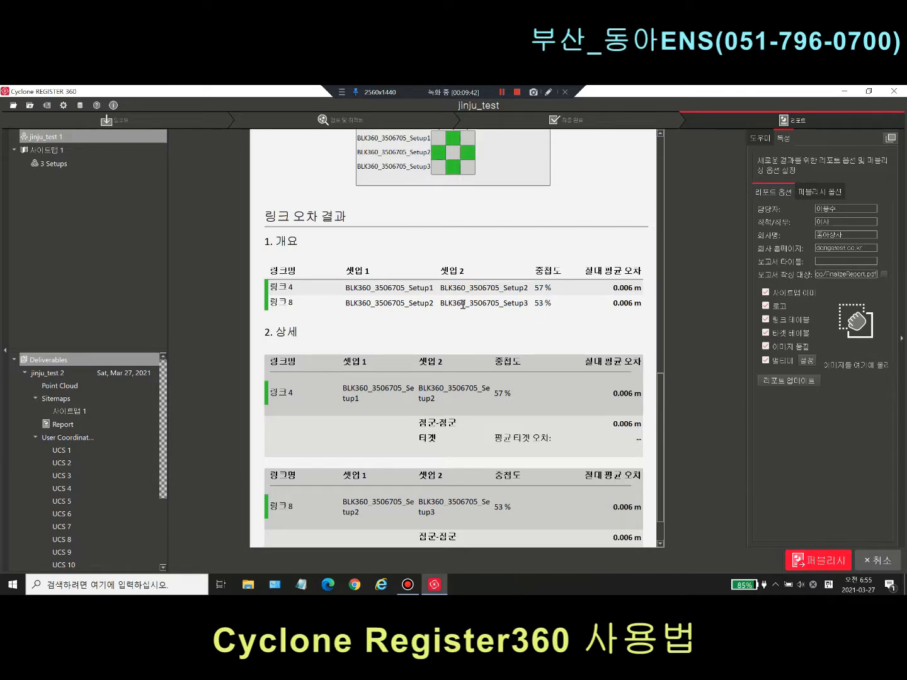
# - Review the report's link error results, link quality matrix and cover page, and the contact and company details in the report options
pyautogui.scroll(-2, 564, 285)
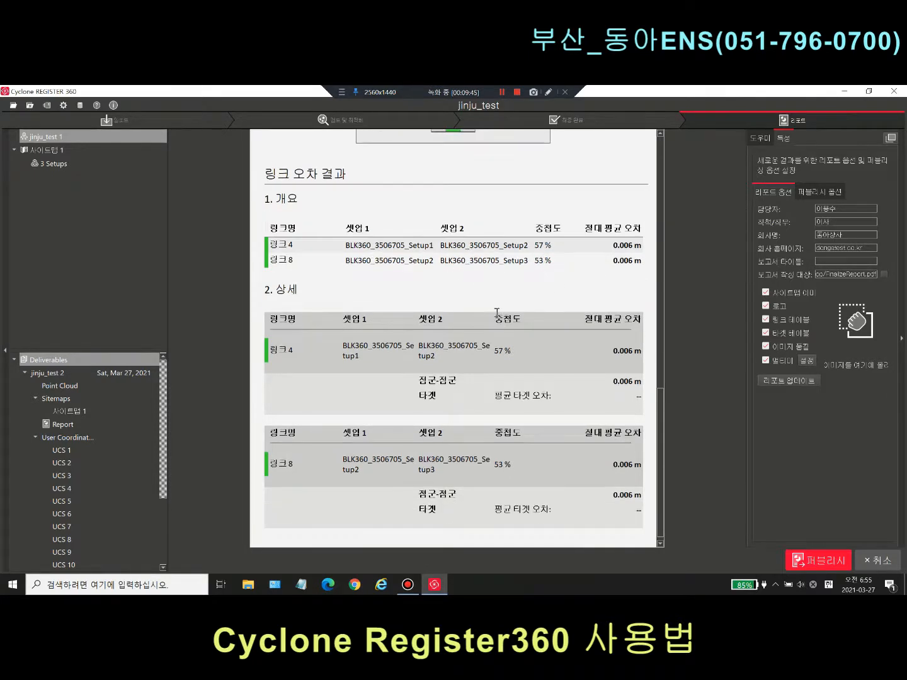
pyautogui.scroll(2, 391, 317)
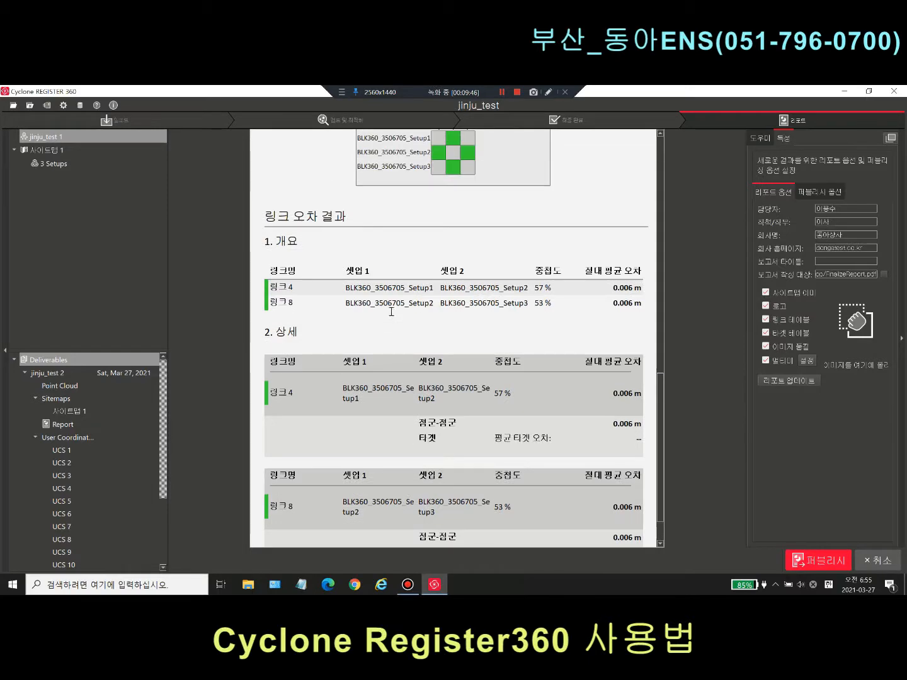
pyautogui.scroll(2, 467, 270)
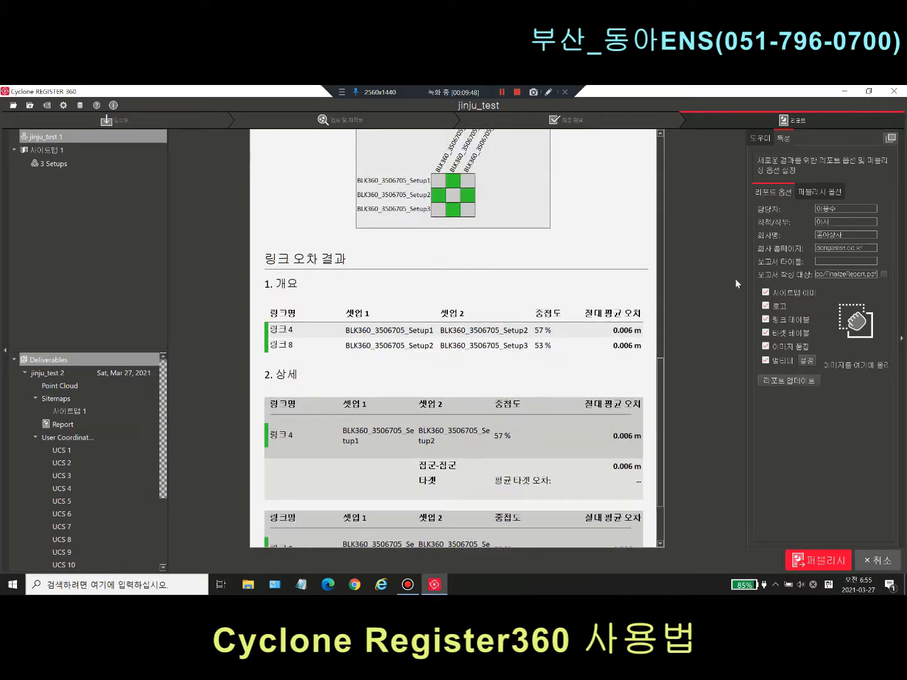
pyautogui.scroll(10, 444, 364)
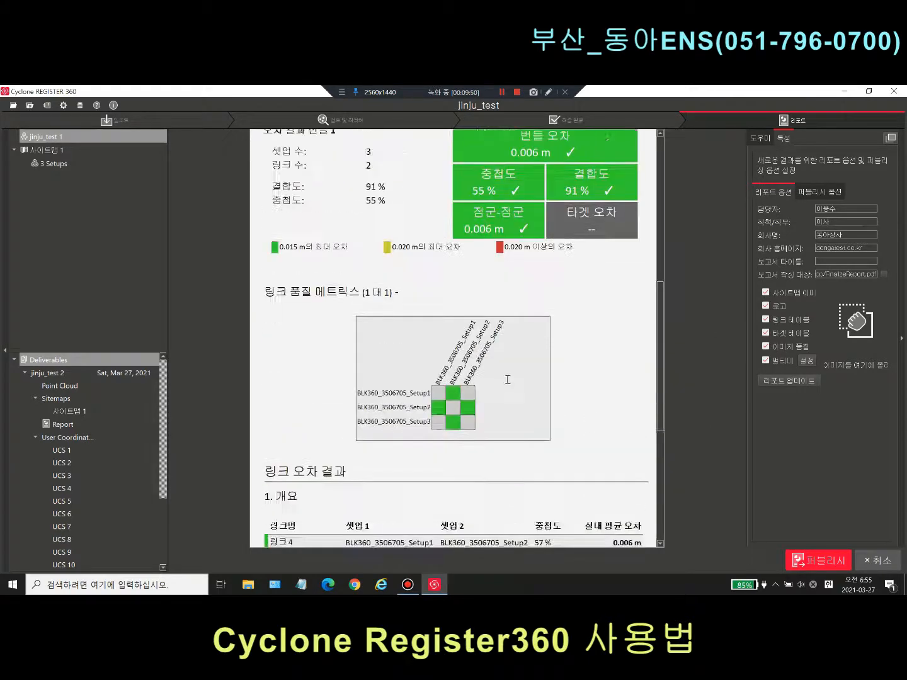
pyautogui.scroll(19, 508, 379)
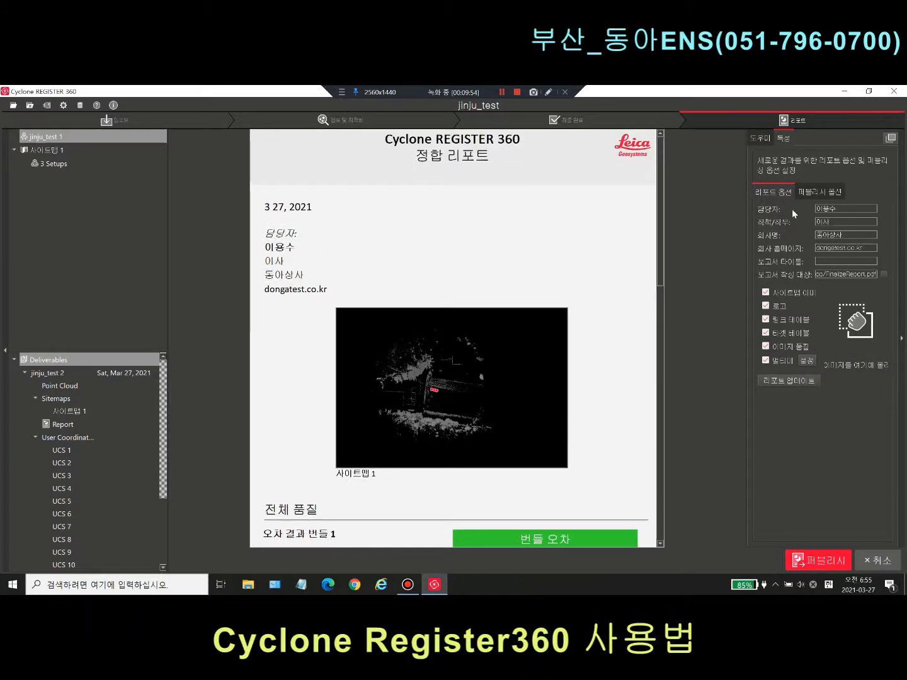
pyautogui.doubleClick(845, 210)
pyautogui.moveTo(814, 222); pyautogui.dragTo(813, 248)
pyautogui.doubleClick(849, 234)
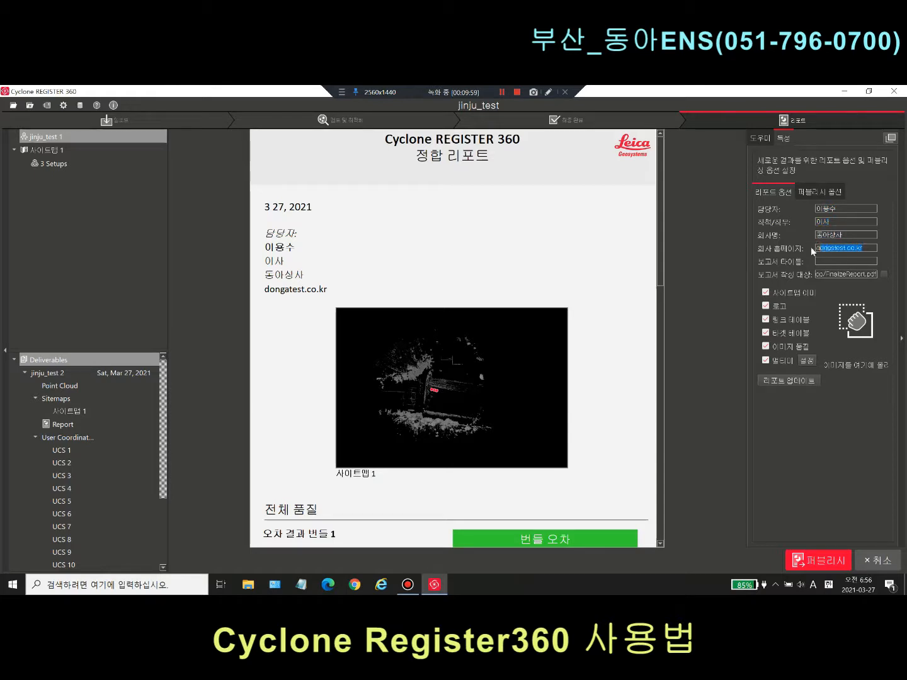
# - Set the report title to 스캔
pyautogui.click(862, 262)
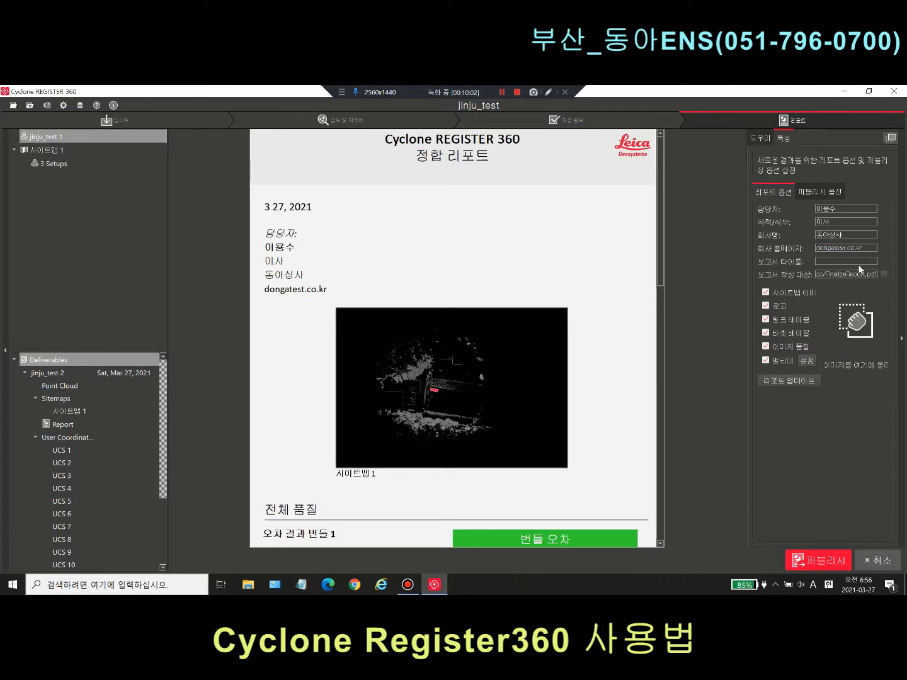
pyautogui.press('Hangul')
pyautogui.write('ㅈ캐')
pyautogui.press('BackSpace')
pyautogui.write('ㄴ')
# - Set the report's output file to a PDF named FinalizeReport on the desktop and update the report
pyautogui.click(884, 274)
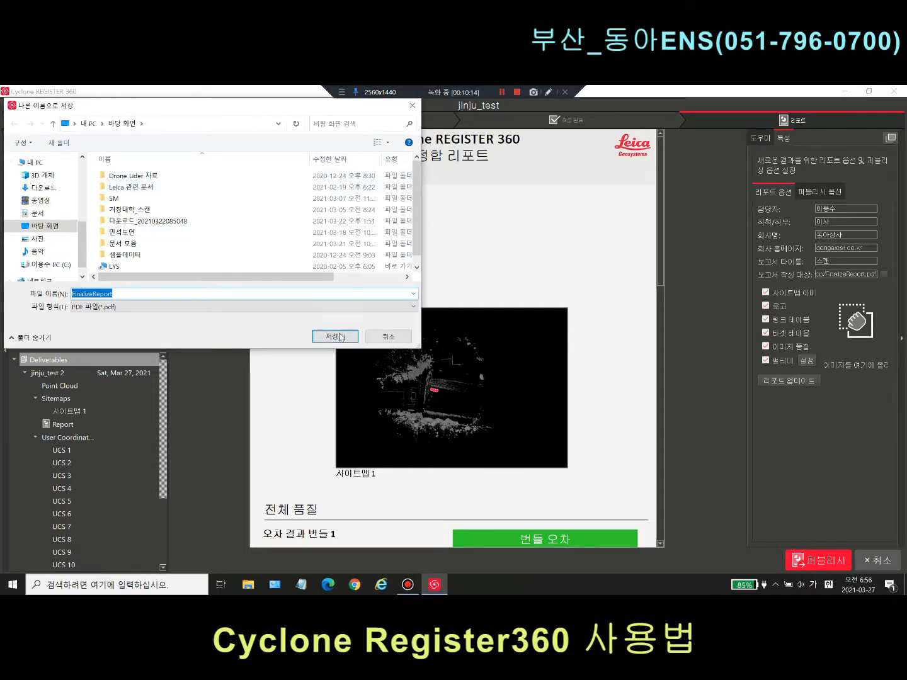
pyautogui.click(337, 336)
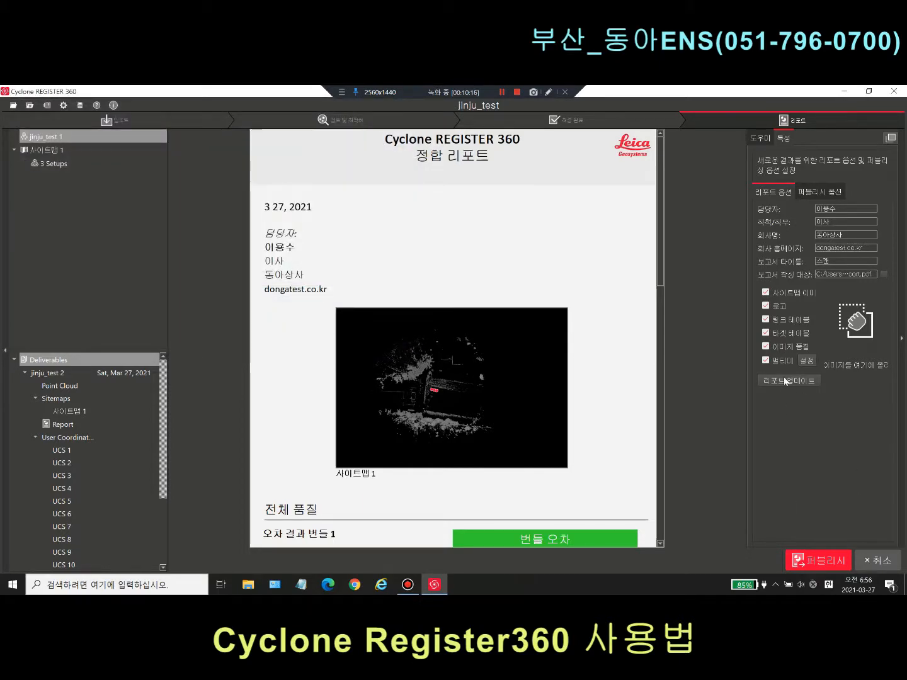
pyautogui.click(786, 381)
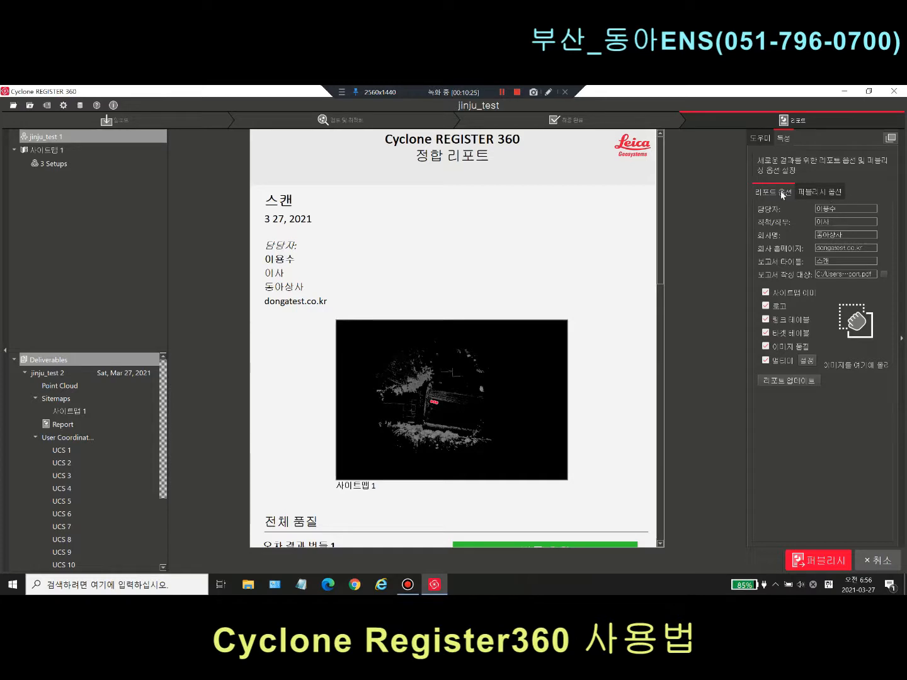
# - Enable PTS point cloud export to the desktop with the file name jinju_test 1, and try to publish
pyautogui.click(833, 196)
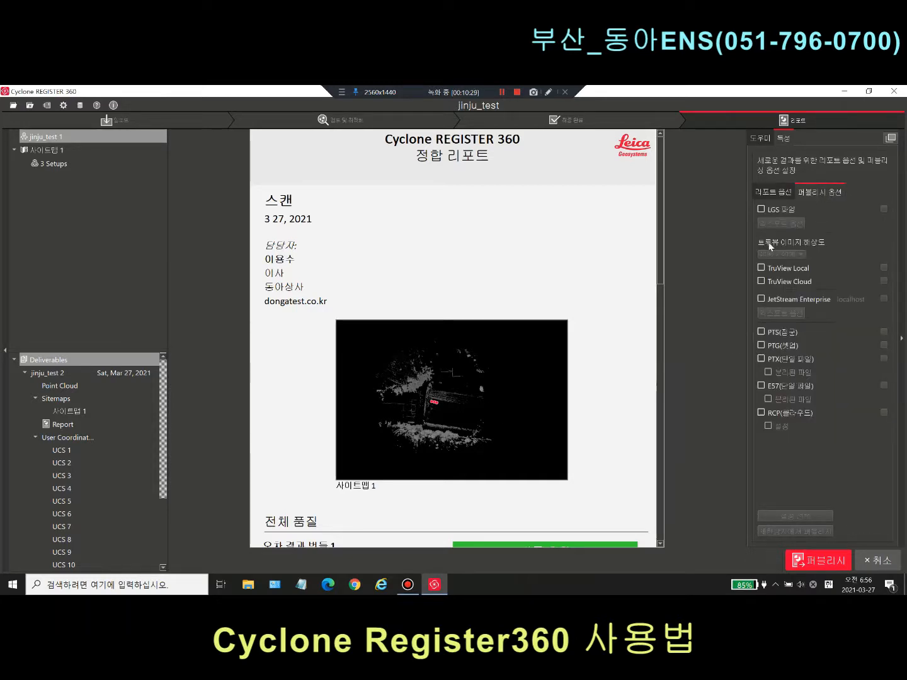
pyautogui.click(760, 332)
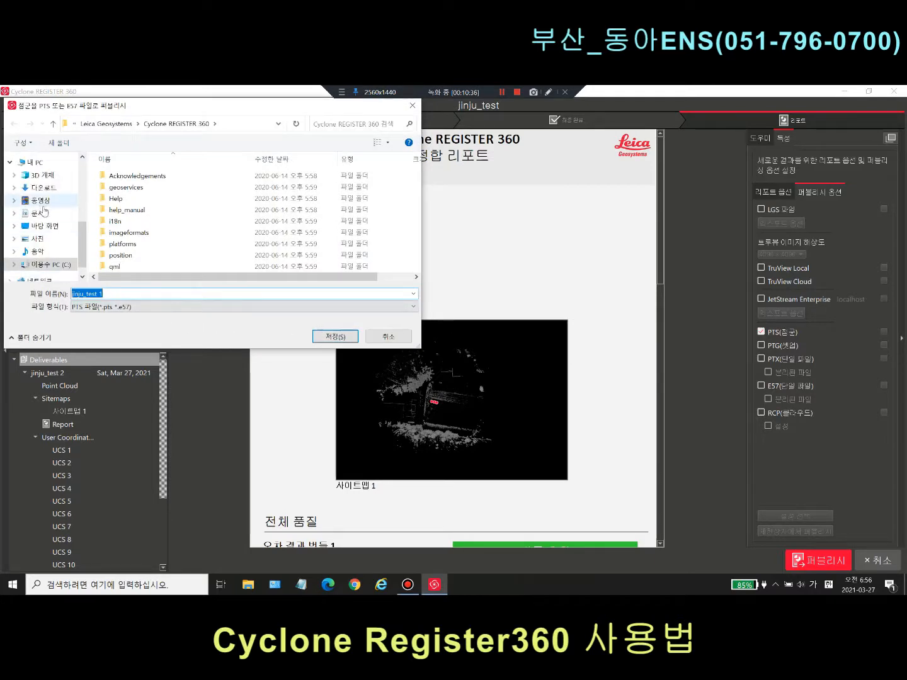
pyautogui.click(44, 225)
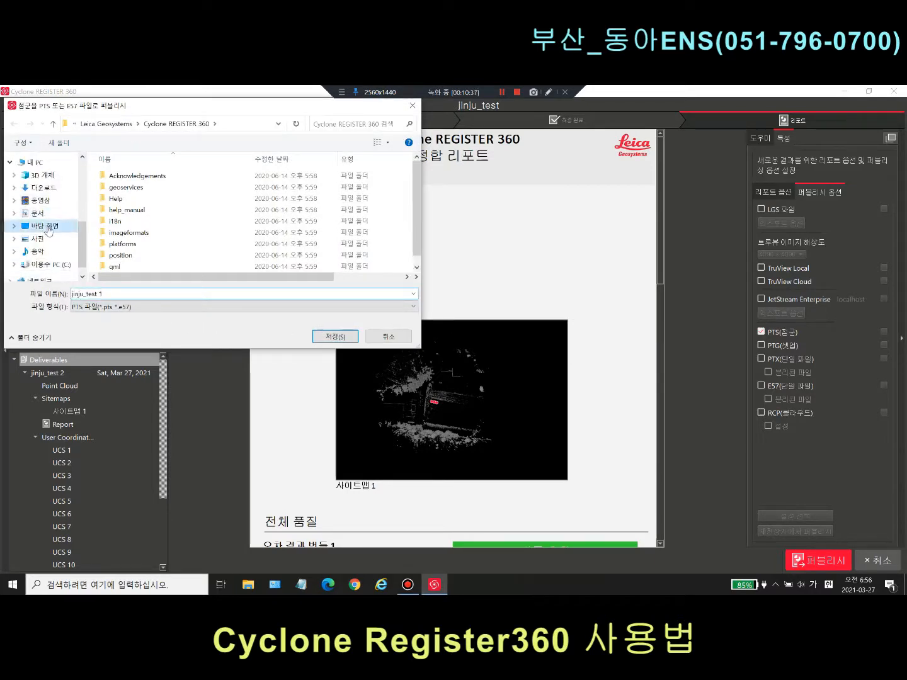
pyautogui.click(335, 336)
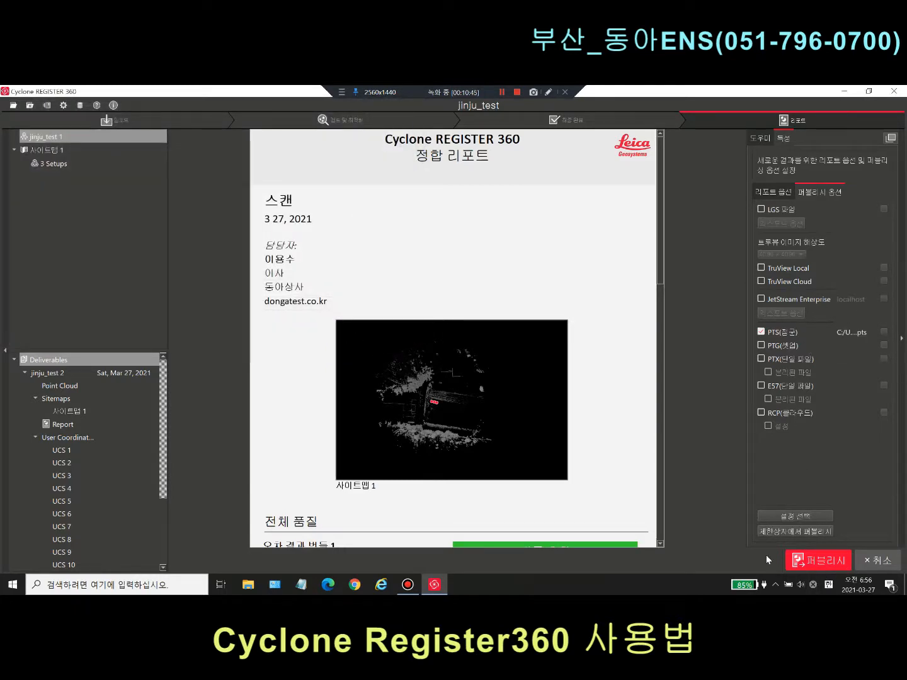
pyautogui.click(838, 566)
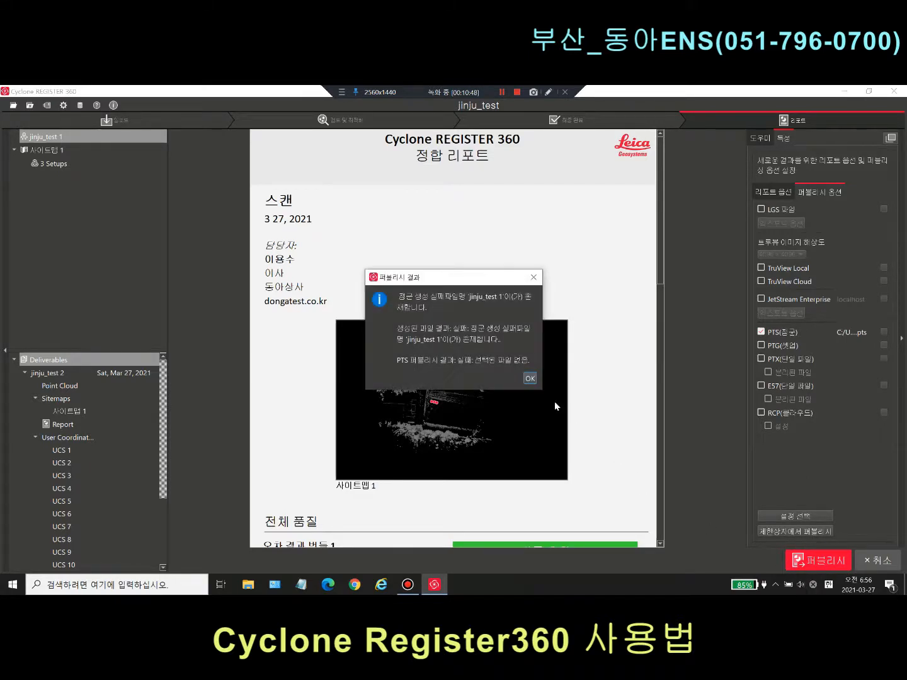
pyautogui.click(531, 378)
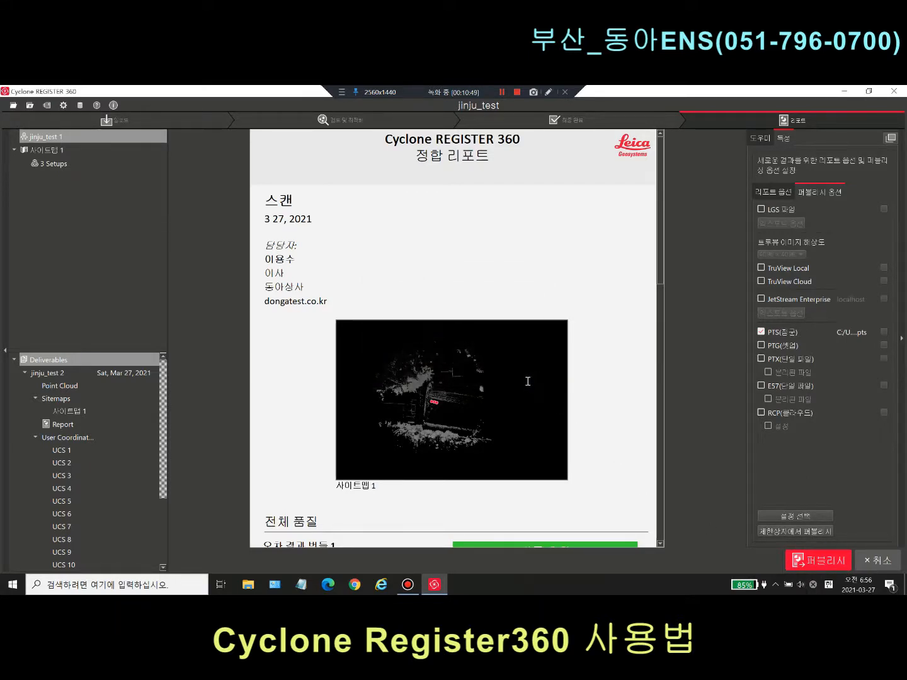
# - Rename the bundle jinju_test 1 as jinju_test 3 and publish it
pyautogui.doubleClick(69, 138)
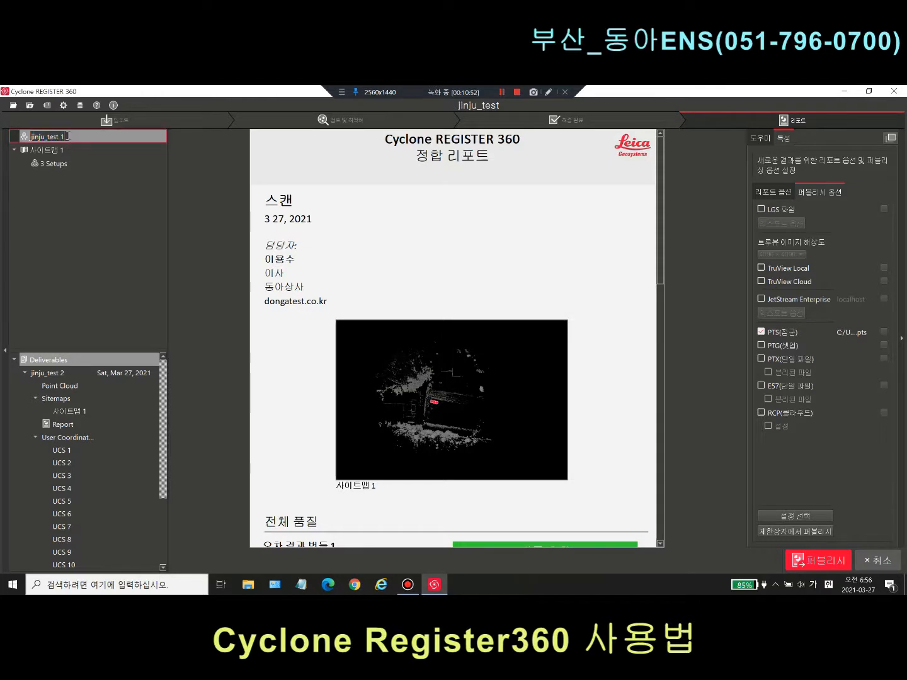
pyautogui.press('BackSpace')
pyautogui.write('3')
pyautogui.press('Return')
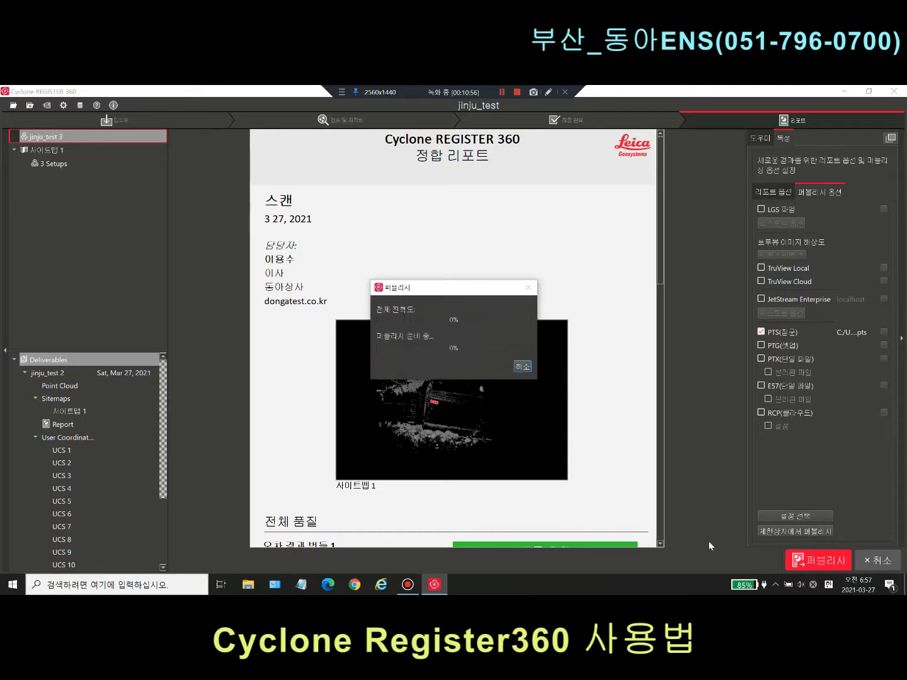